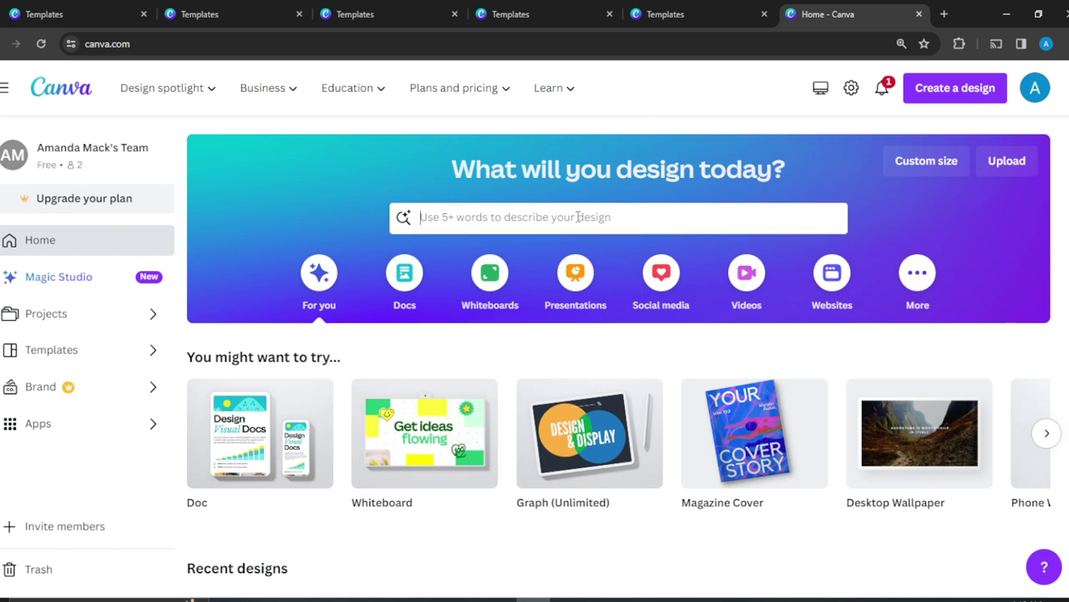
# Search Canva's templates for 'animated social media banner'
pyautogui.click(577, 216)
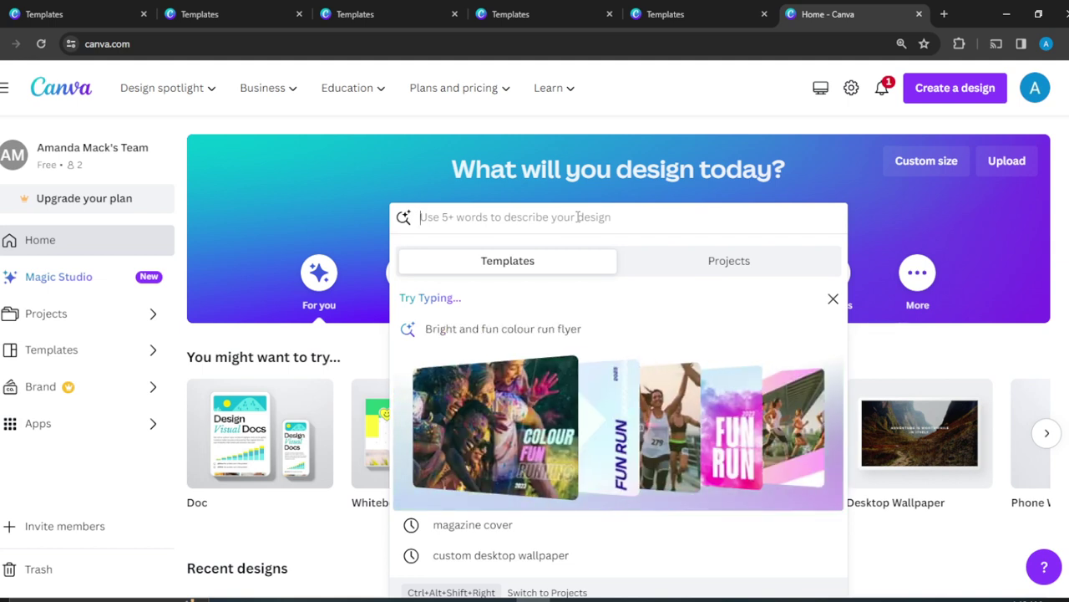
pyautogui.write('a')
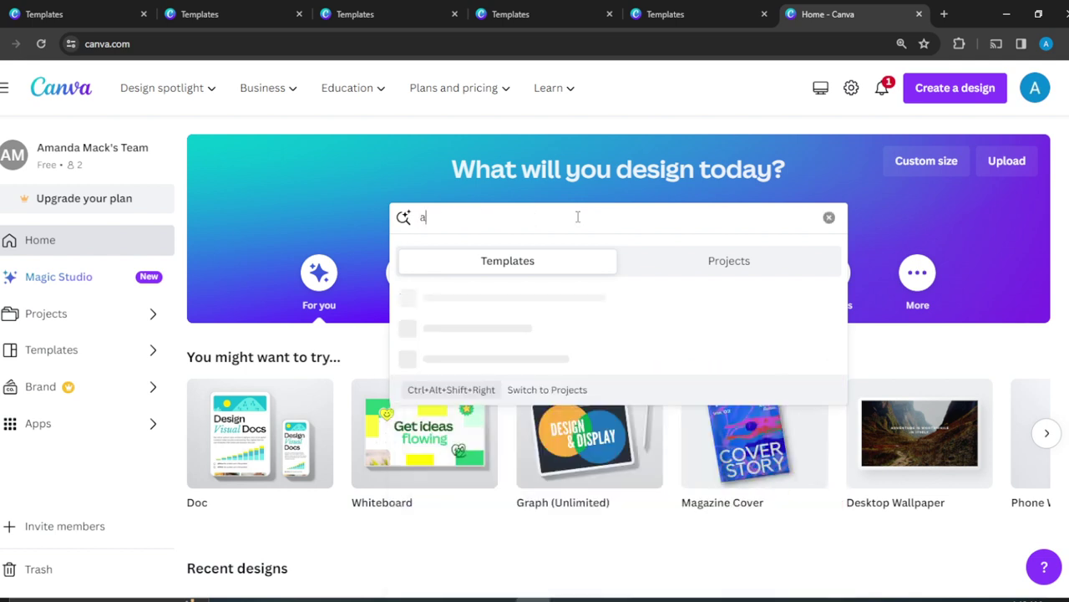
pyautogui.write('nimated social media n')
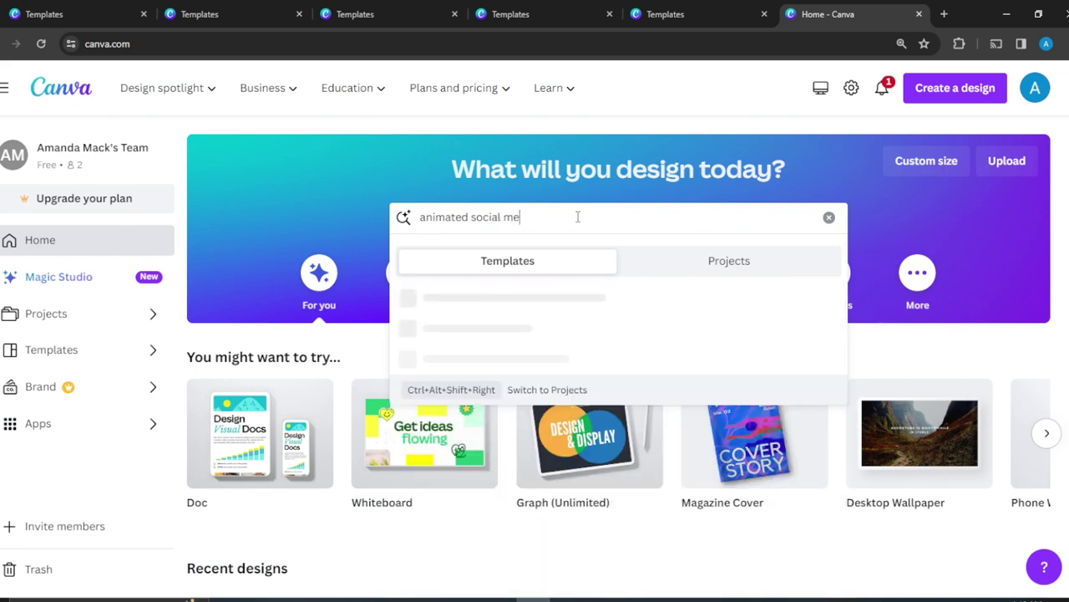
pyautogui.write('b')
pyautogui.press('BackSpace')
pyautogui.press('BackSpace')
pyautogui.write('banner')
pyautogui.press('Return')
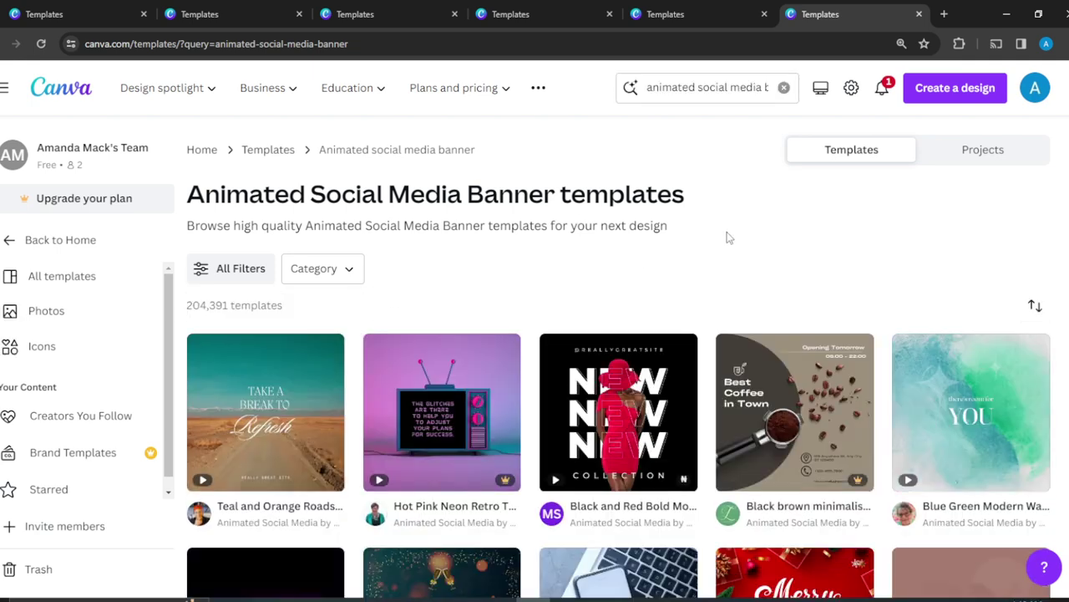
# Scroll the banner results to the orange Latest Headphones promo template and preview it
pyautogui.scroll(-1, 727, 238)
pyautogui.scroll(-3, 727, 238)
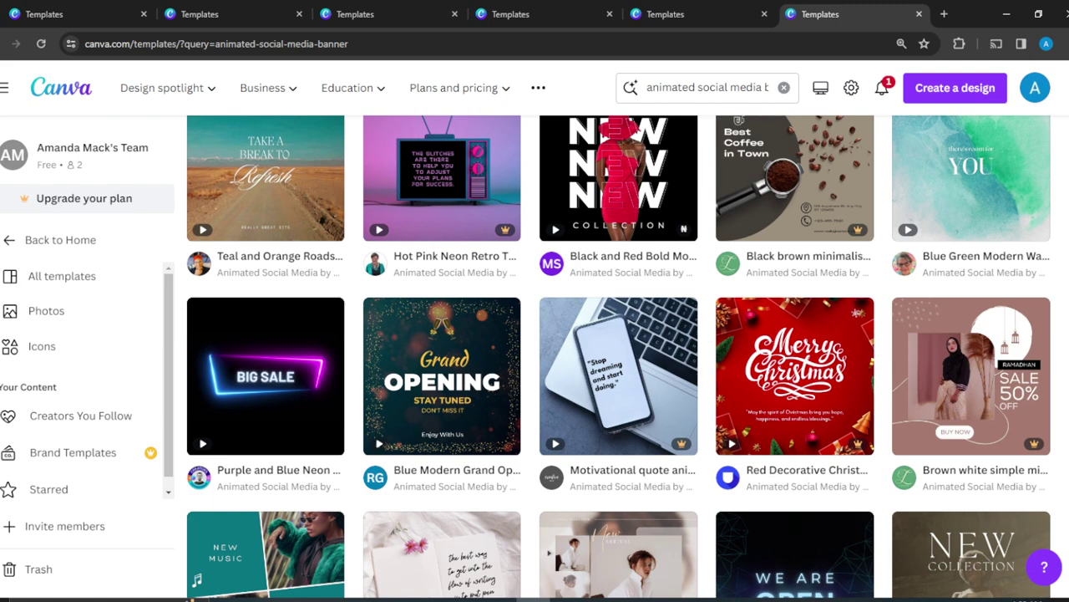
pyautogui.scroll(-2, 618, 357)
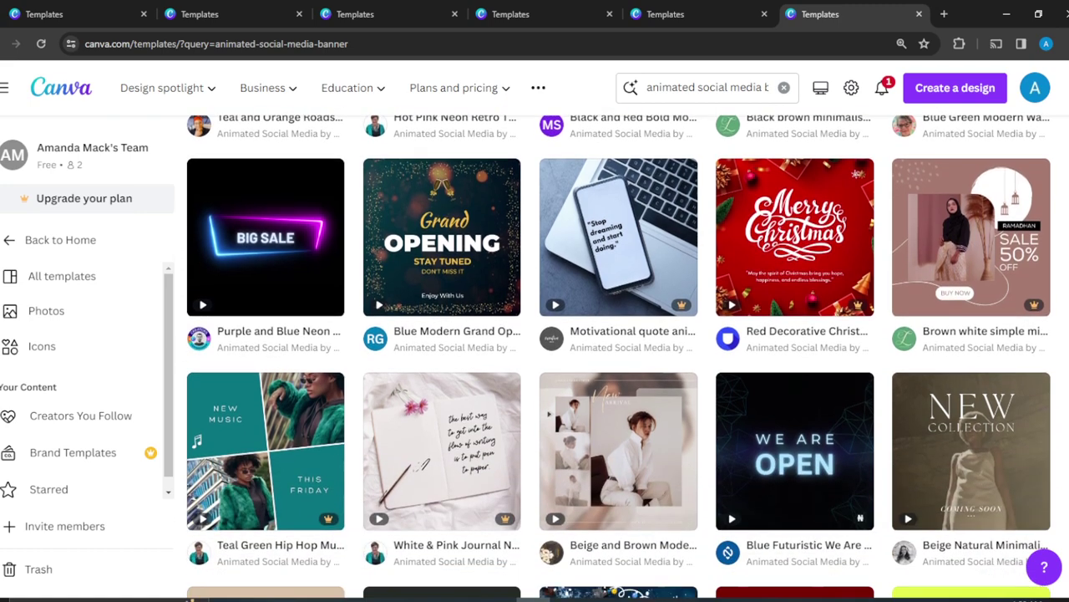
pyautogui.scroll(-2, 618, 357)
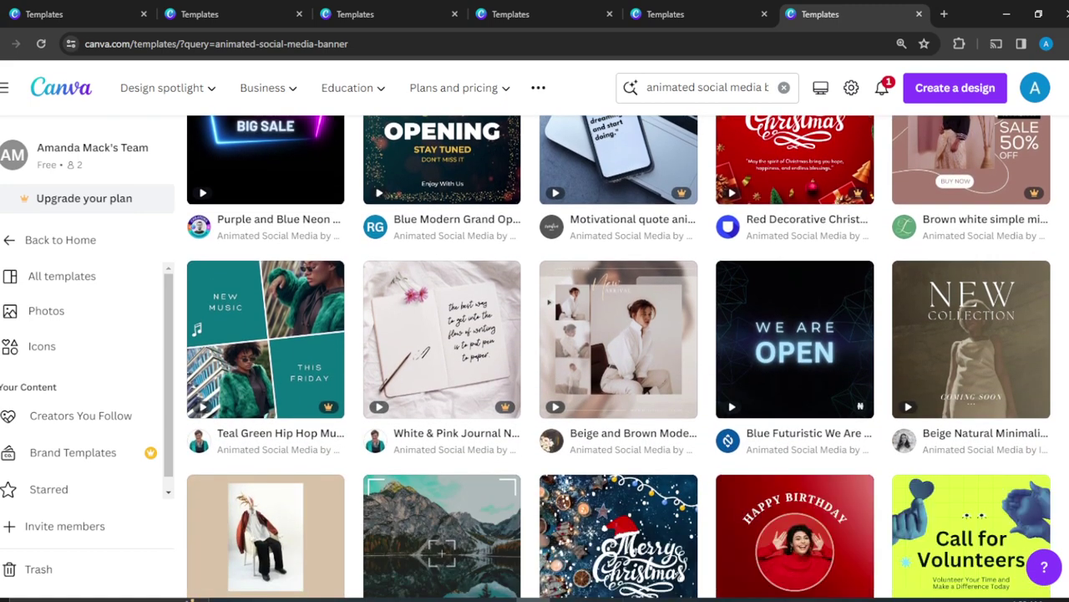
pyautogui.scroll(-1, 618, 357)
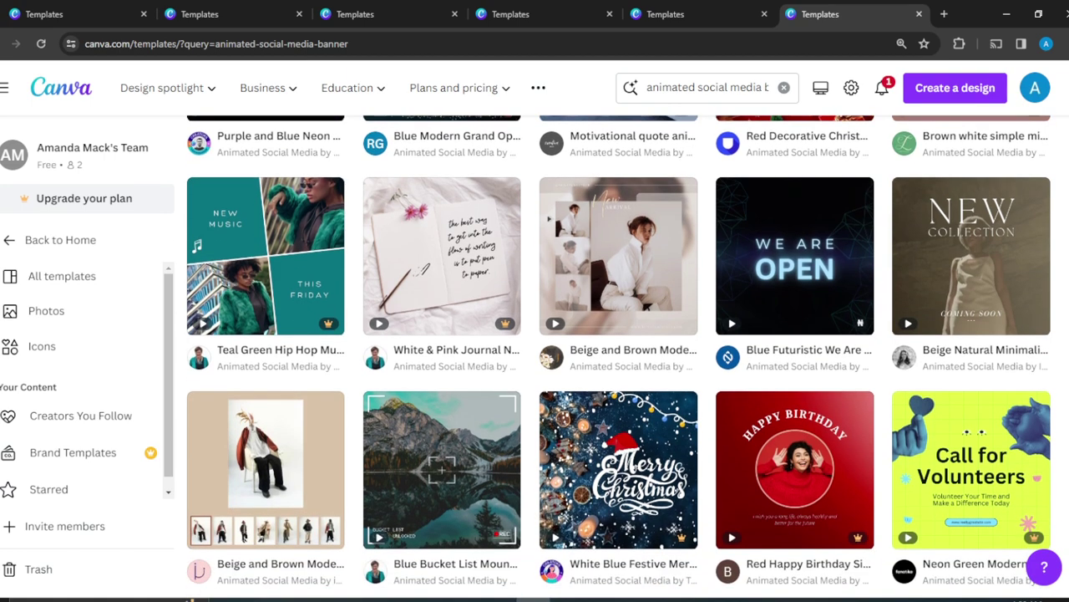
pyautogui.scroll(-2, 618, 357)
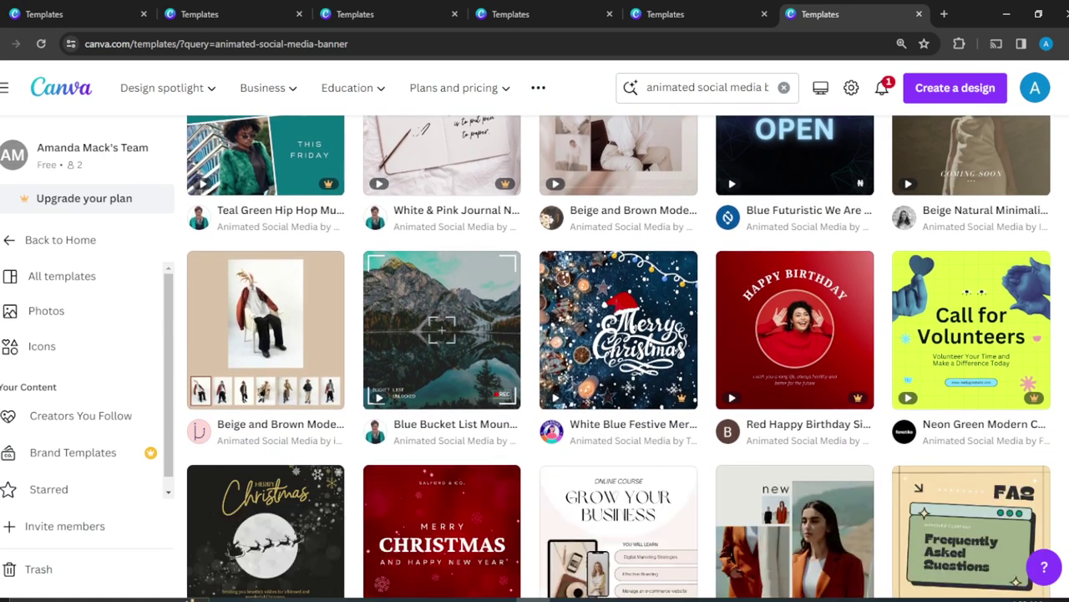
pyautogui.scroll(-1, 618, 357)
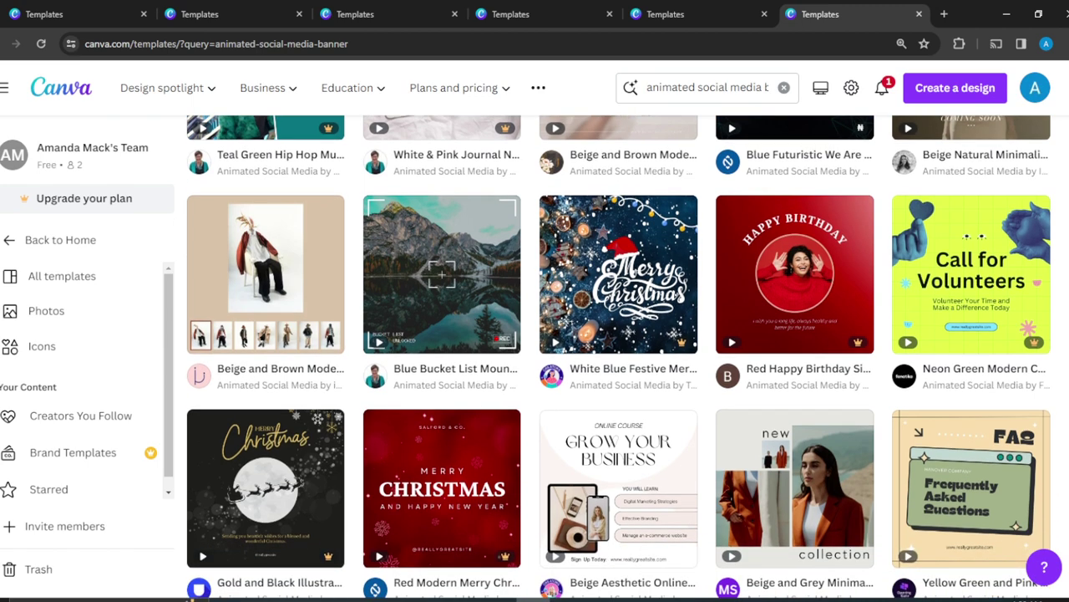
pyautogui.scroll(-2, 619, 356)
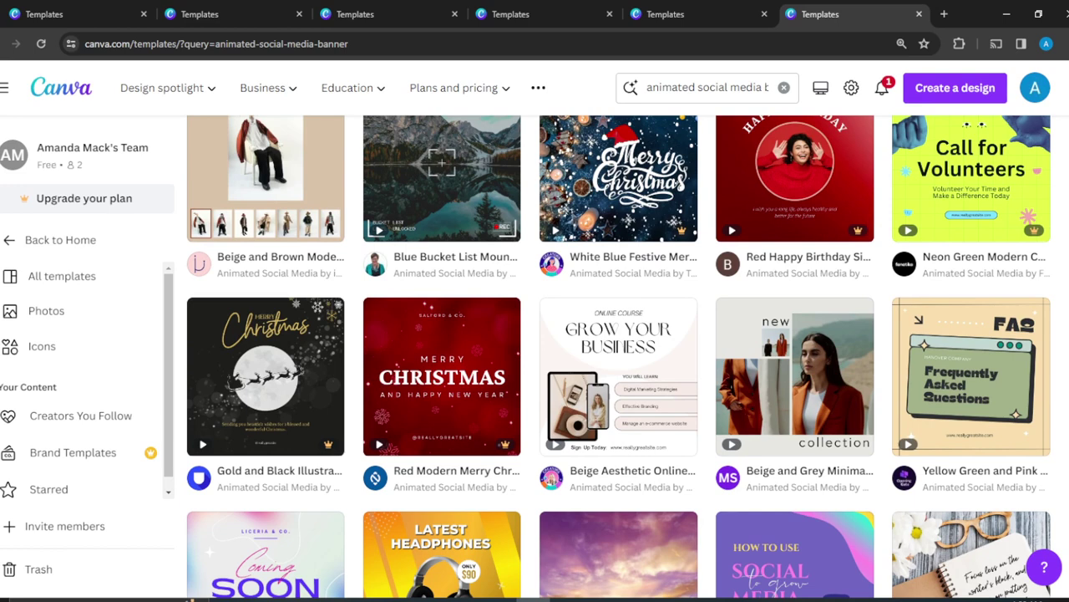
pyautogui.scroll(-1, 618, 357)
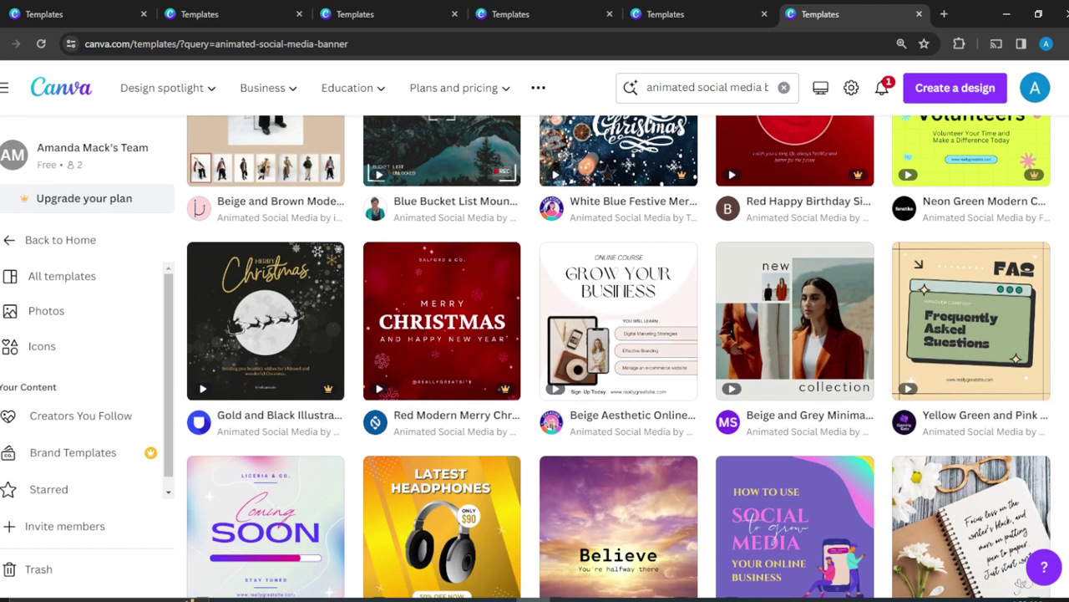
pyautogui.scroll(-3, 618, 356)
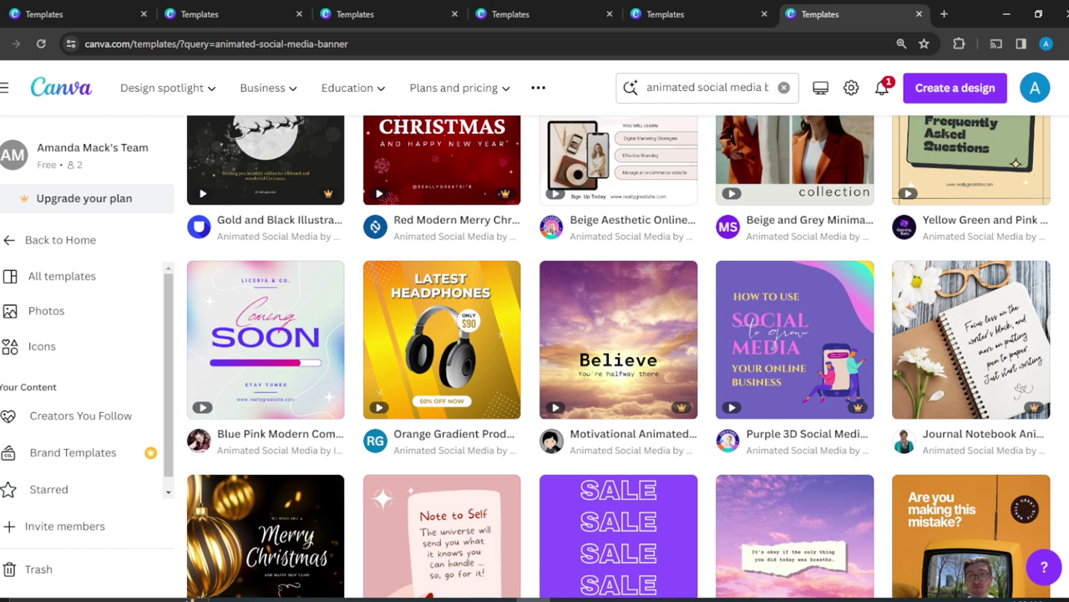
pyautogui.moveTo(453, 349)
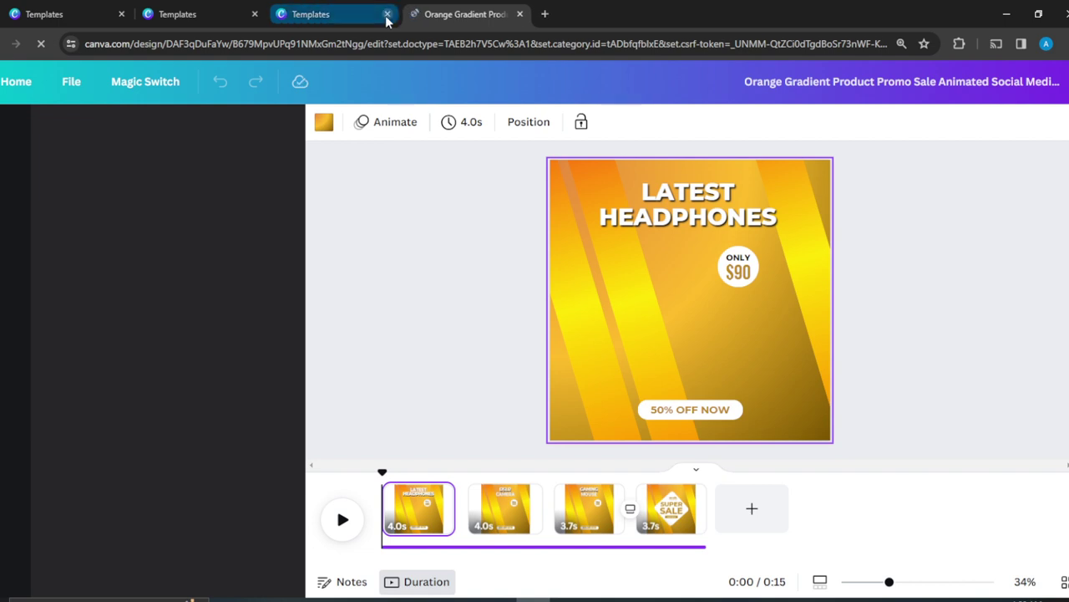
# Close the two leftover Templates browser tabs and dismiss the page timing tip
pyautogui.click(255, 15)
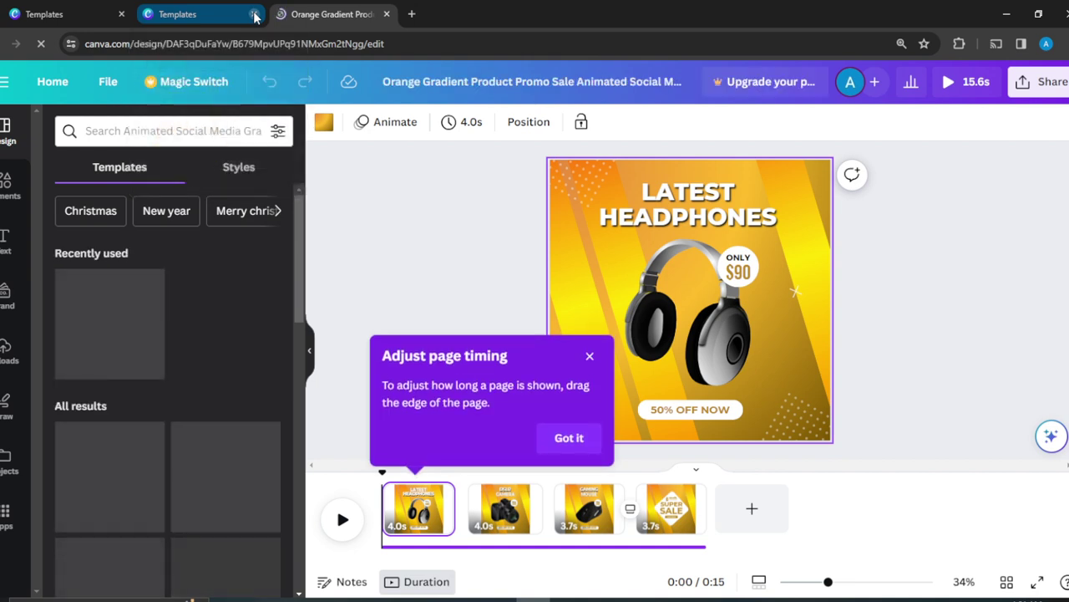
pyautogui.click(255, 15)
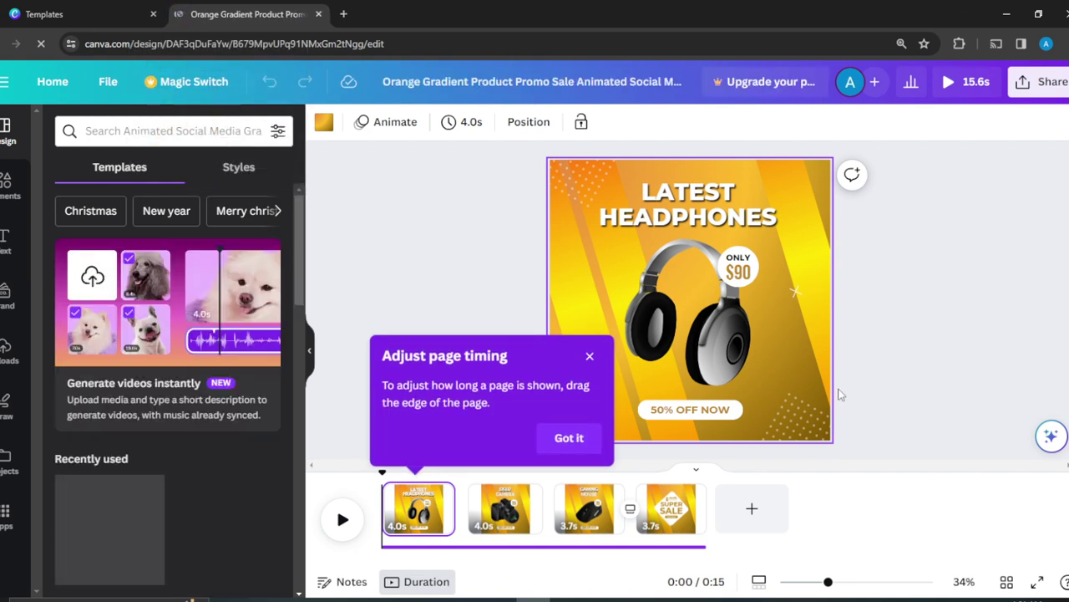
pyautogui.click(567, 443)
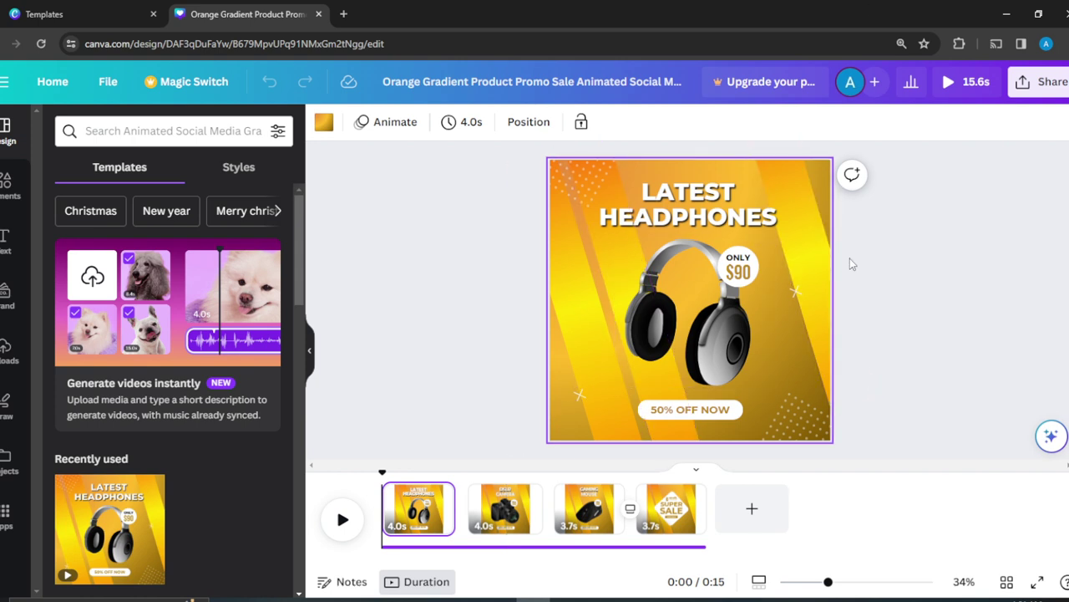
pyautogui.click(562, 281)
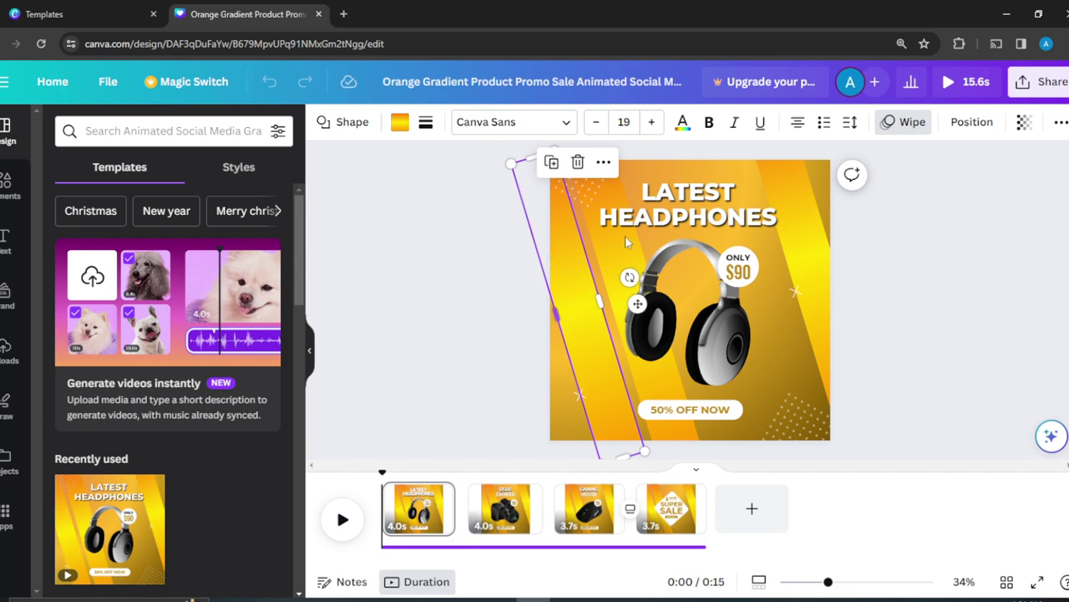
pyautogui.moveTo(637, 303); pyautogui.dragTo(868, 252)
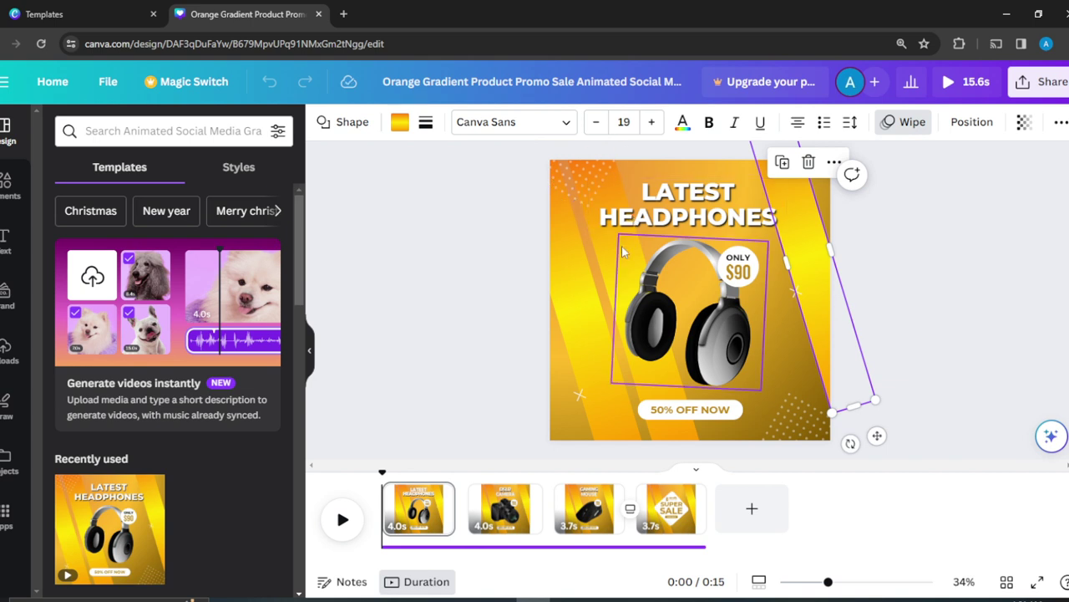
pyautogui.click(726, 318)
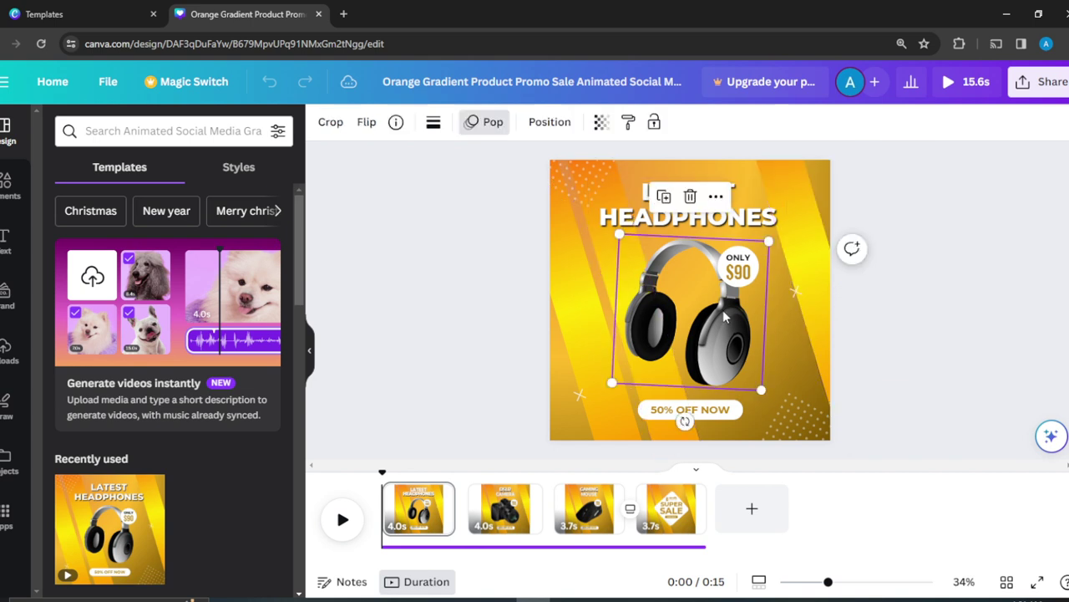
pyautogui.click(888, 218)
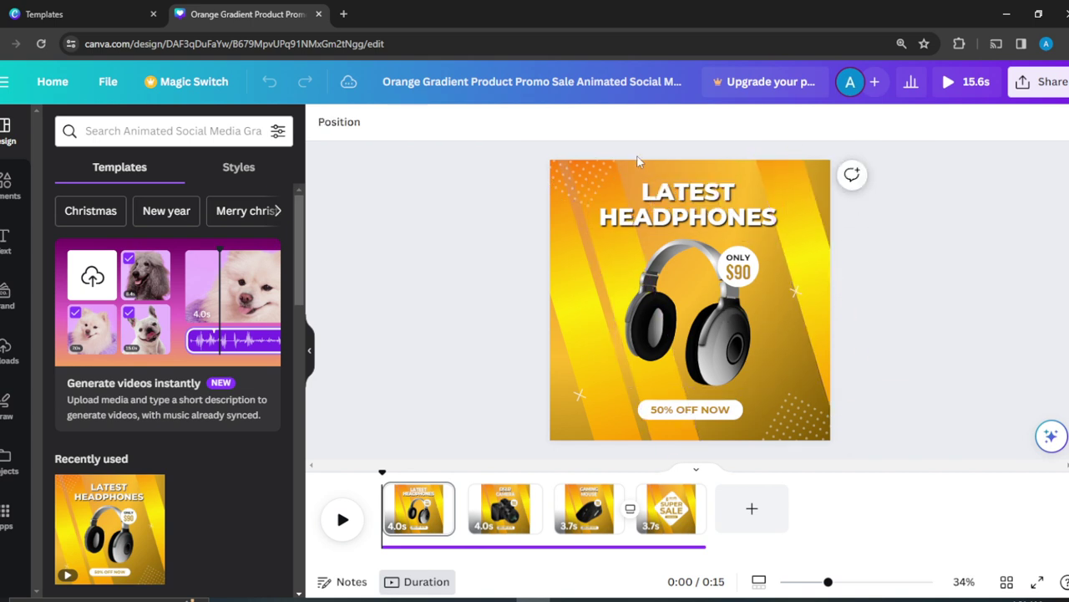
pyautogui.click(571, 185)
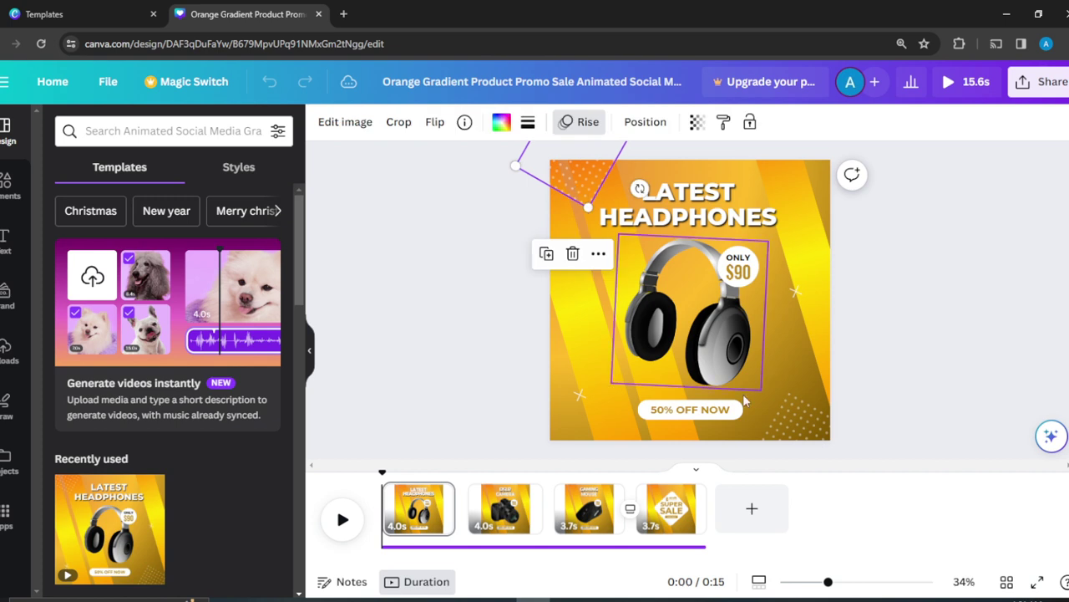
pyautogui.click(792, 419)
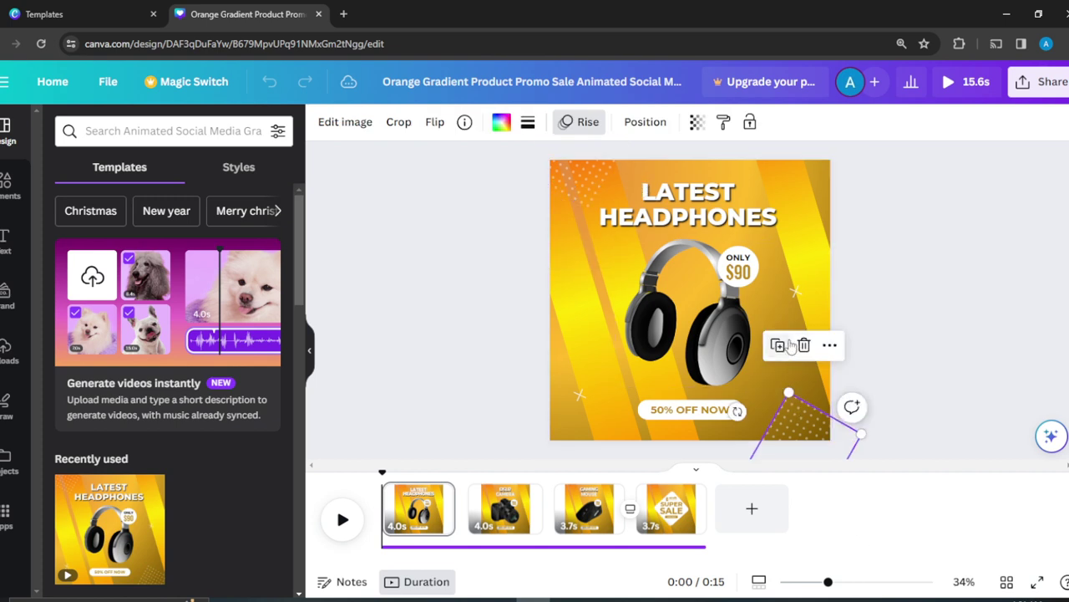
pyautogui.click(794, 289)
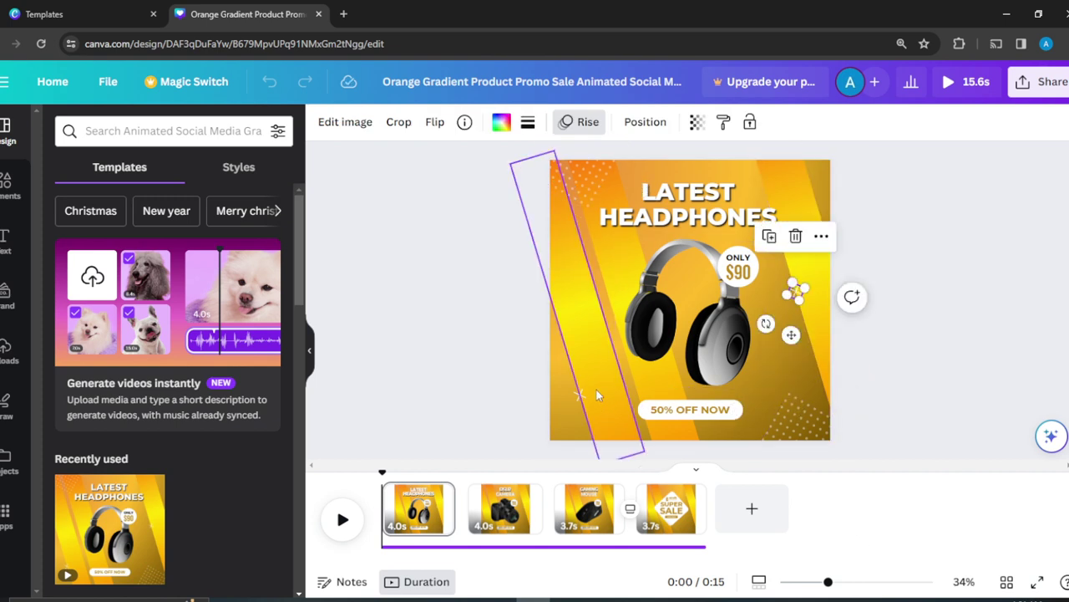
pyautogui.click(614, 257)
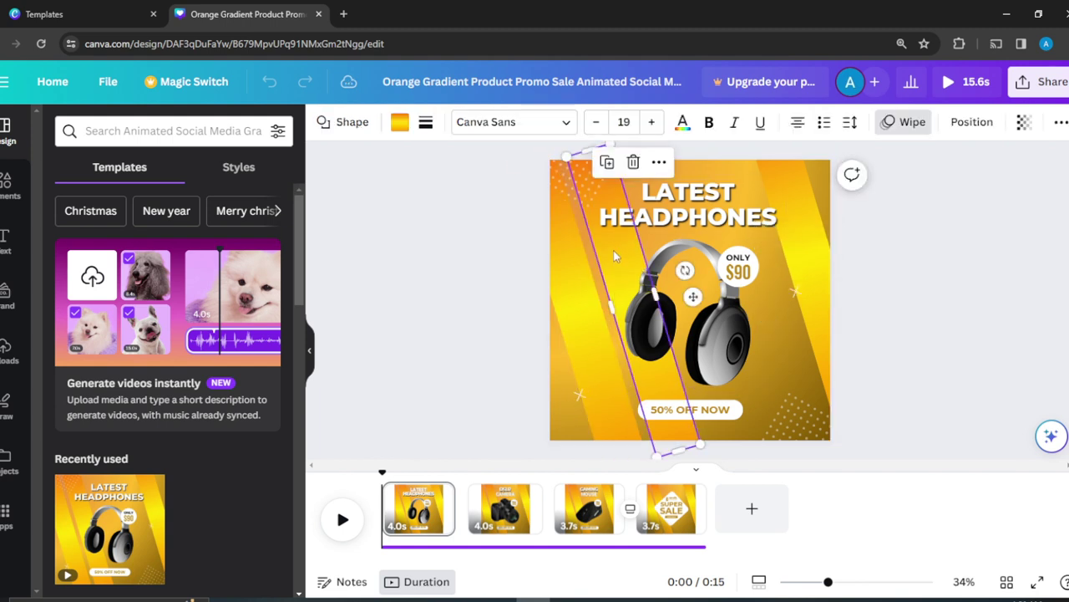
pyautogui.click(891, 282)
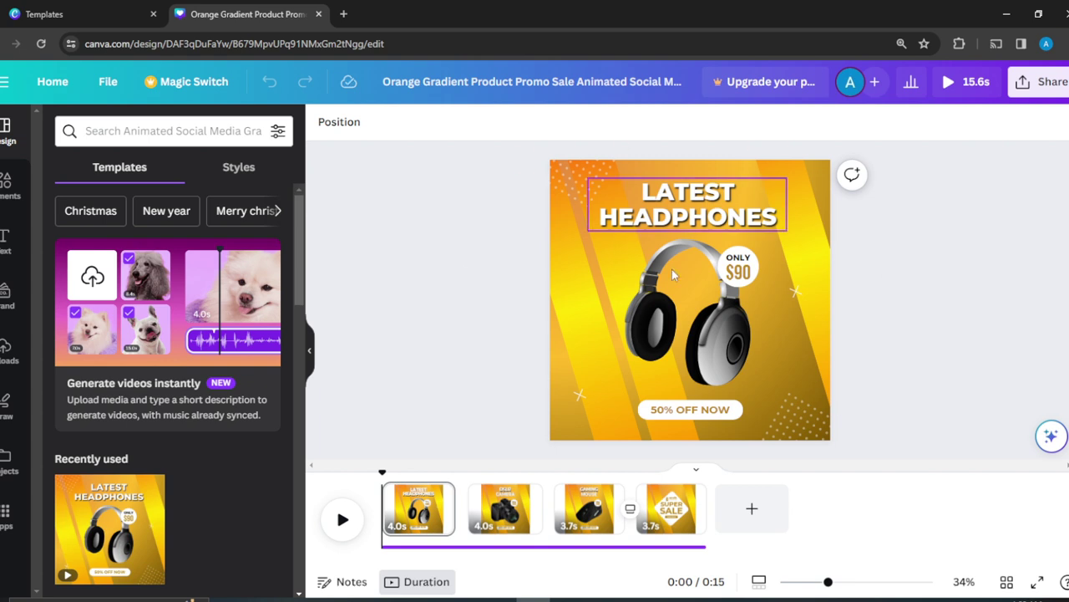
# Rewrite the LATEST HEADPHONES heading as 'AMY SWEETIES', with AMY and SWEETIES on separate lines
pyautogui.click(710, 208)
pyautogui.click(711, 203)
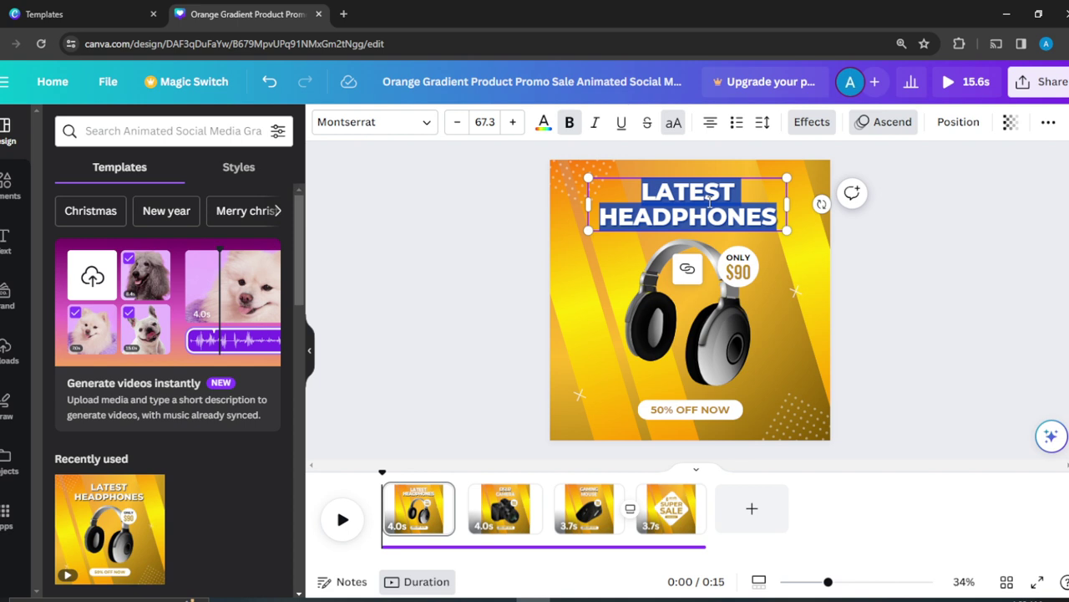
pyautogui.write('AMY')
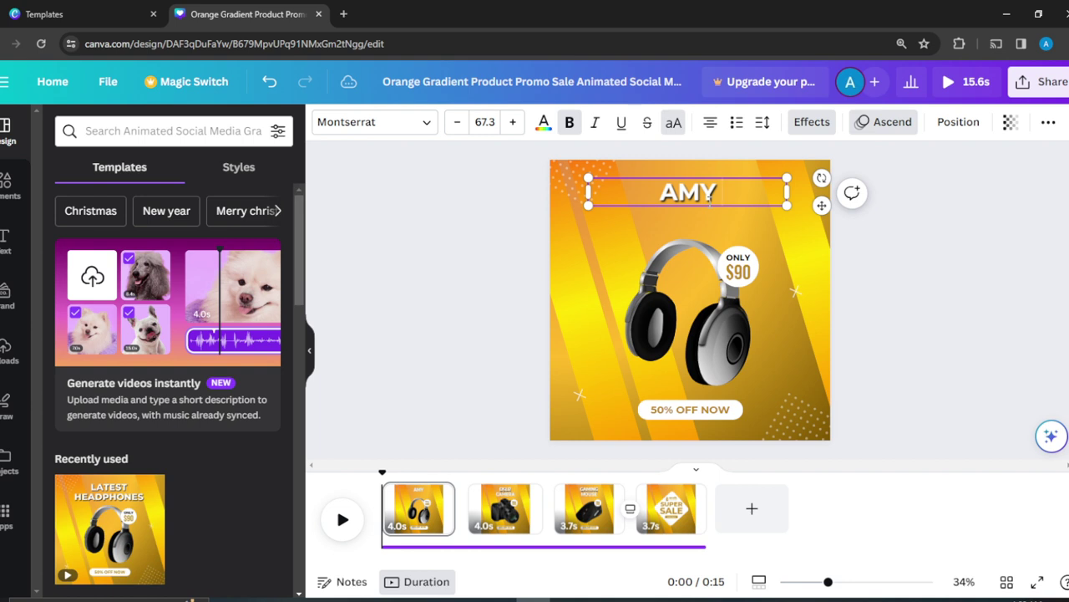
pyautogui.write(' SWEETI')
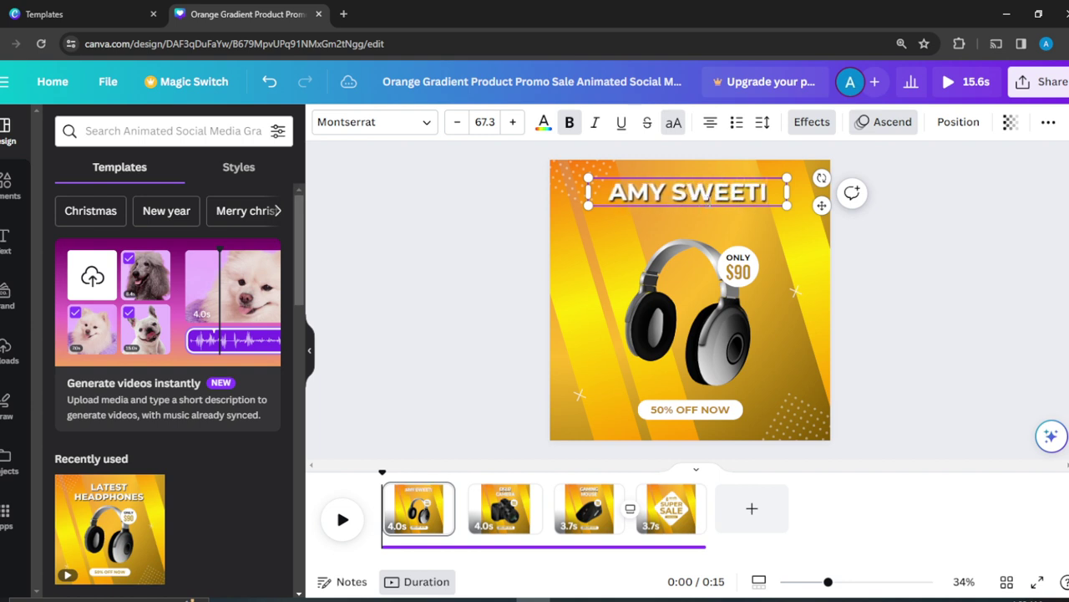
pyautogui.write('ES!')
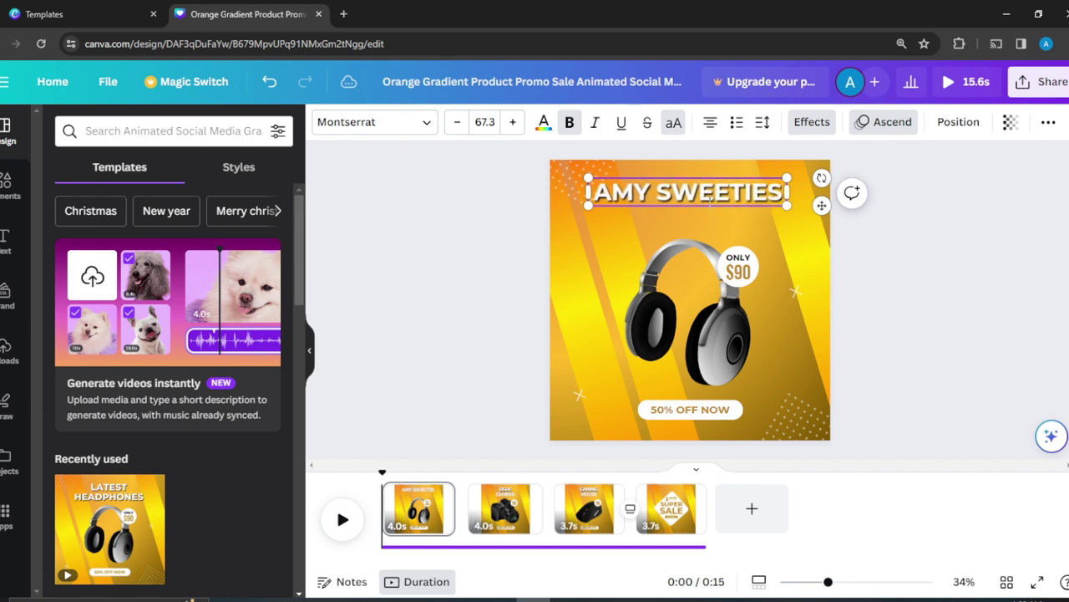
pyautogui.click(915, 241)
pyautogui.click(717, 194)
pyautogui.click(660, 192)
pyautogui.press('Return')
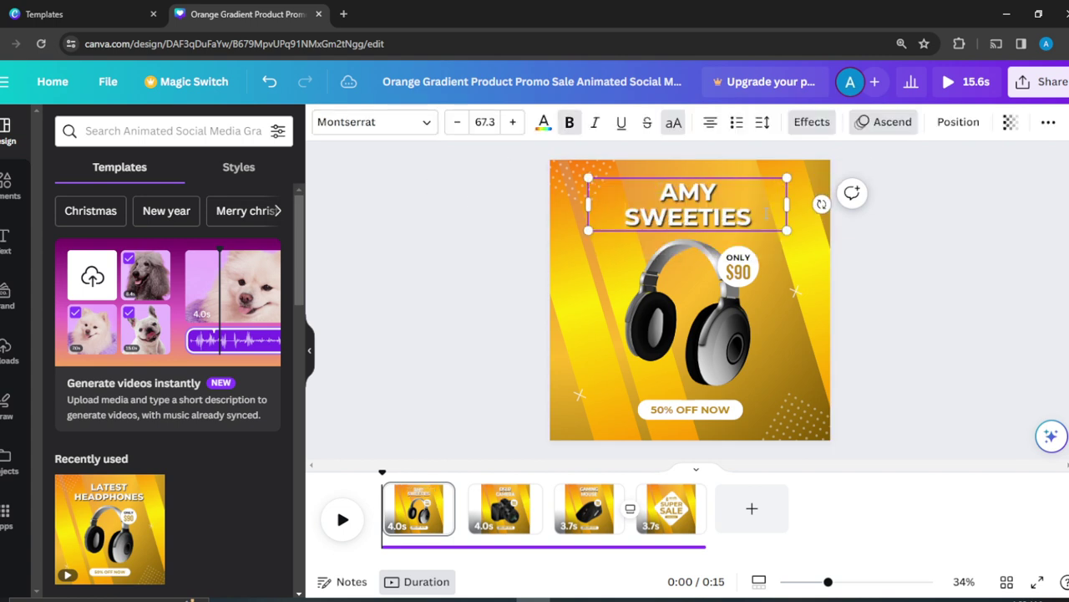
pyautogui.click(951, 268)
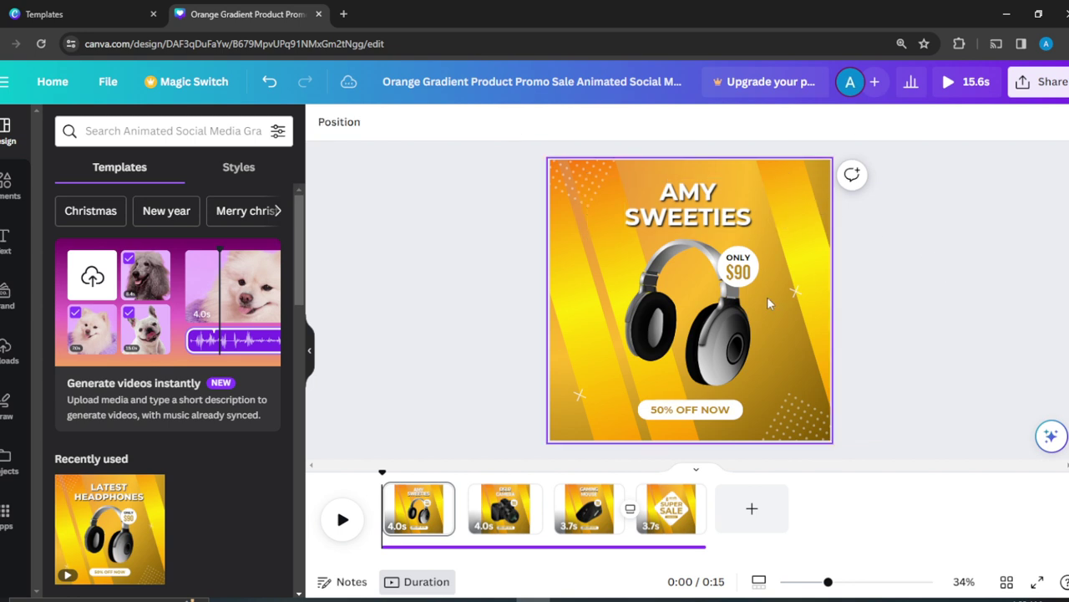
# Delete the $90 price text, the ONLY text and the white circle behind them
pyautogui.click(668, 291)
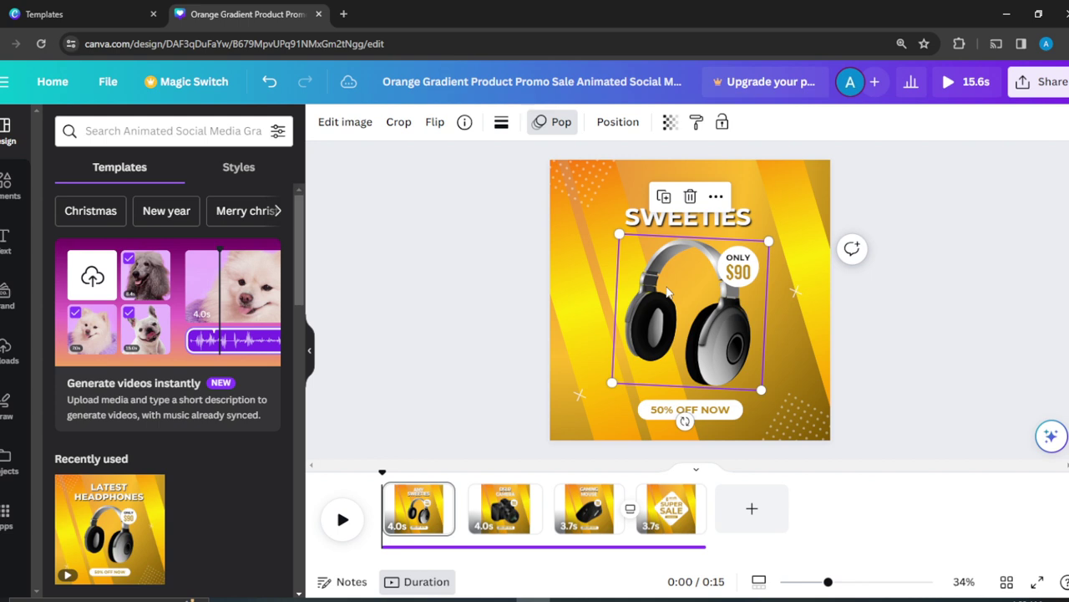
pyautogui.click(746, 273)
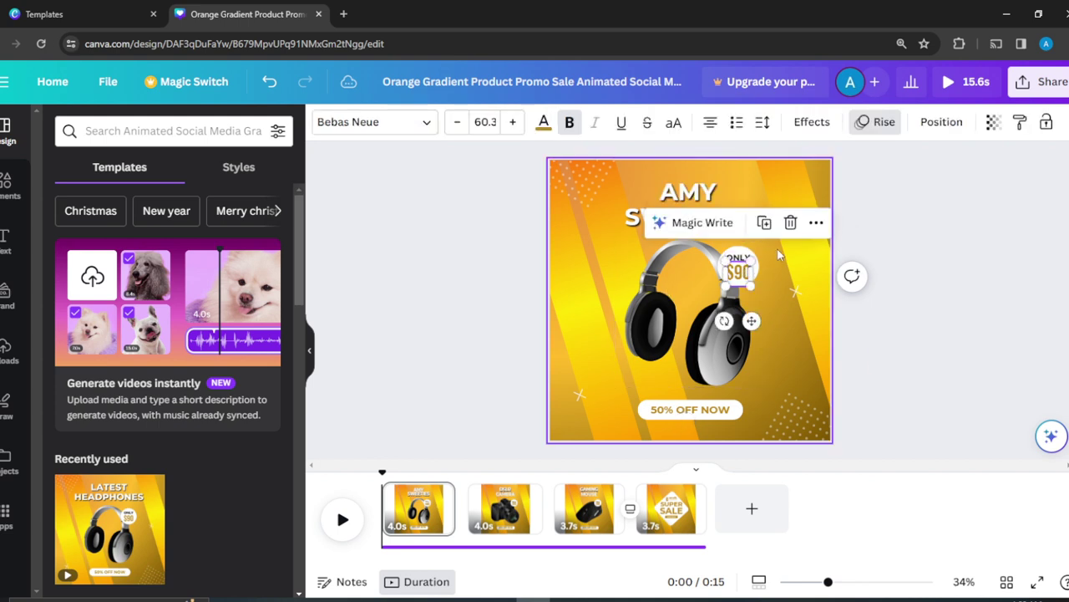
pyautogui.click(791, 223)
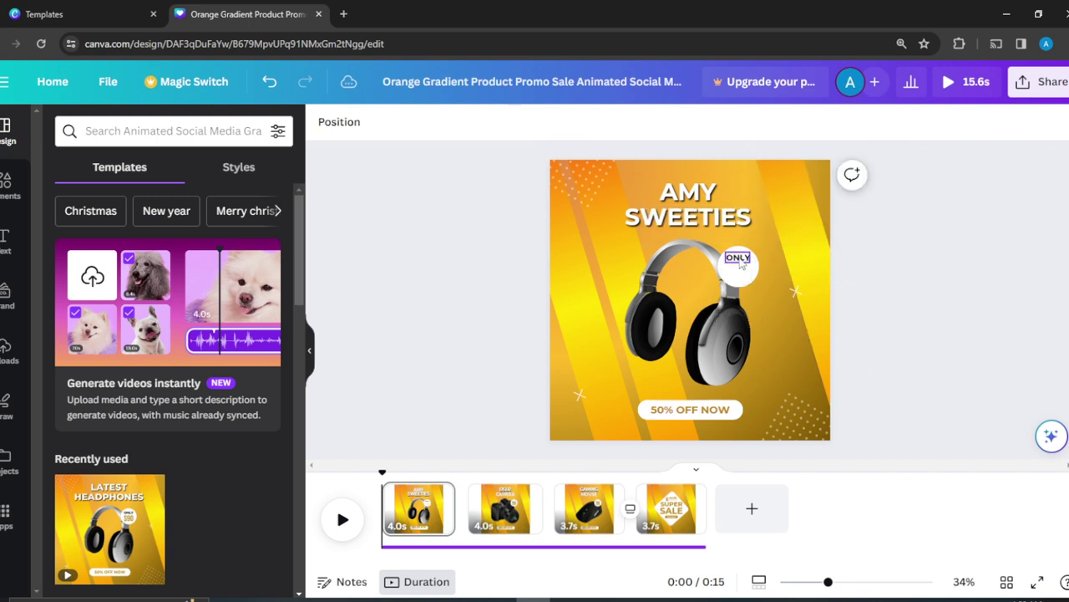
pyautogui.click(790, 214)
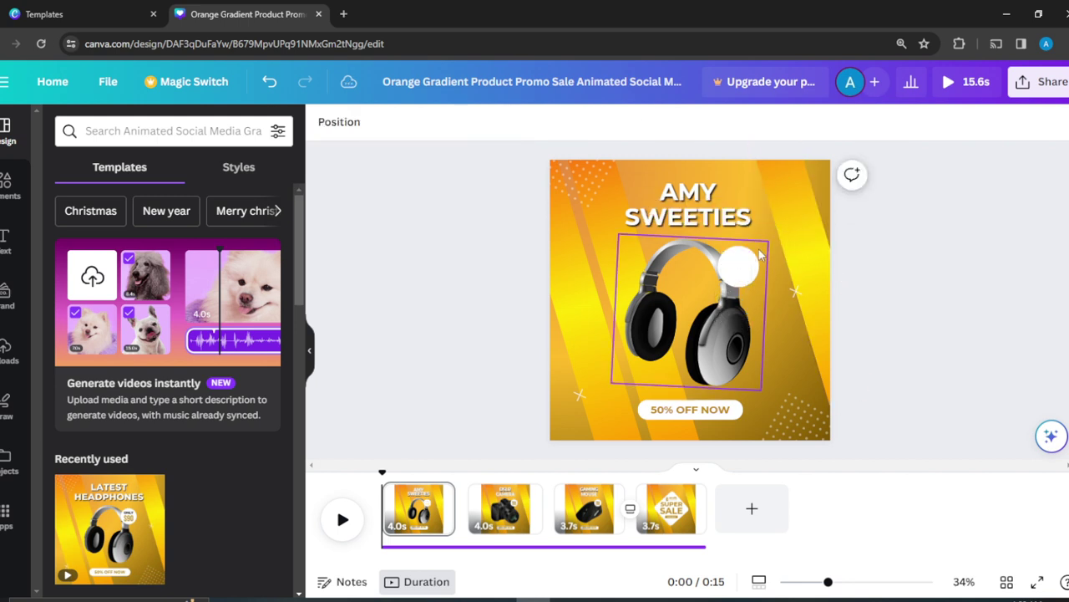
pyautogui.click(738, 267)
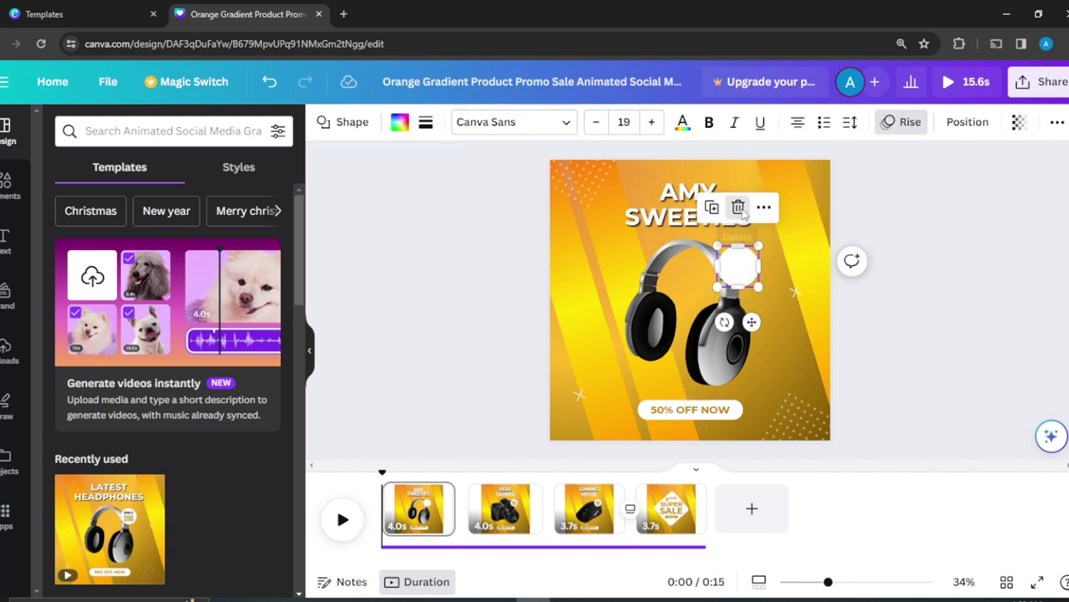
pyautogui.click(740, 210)
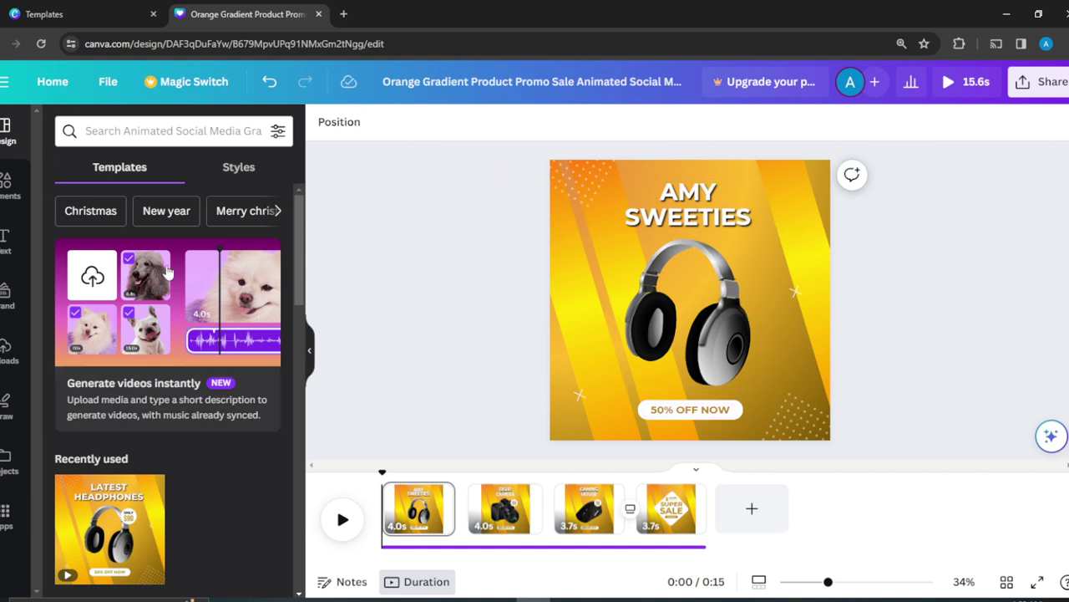
# Search the Elements library for 'BOOKS' and show all matching graphics
pyautogui.click(7, 201)
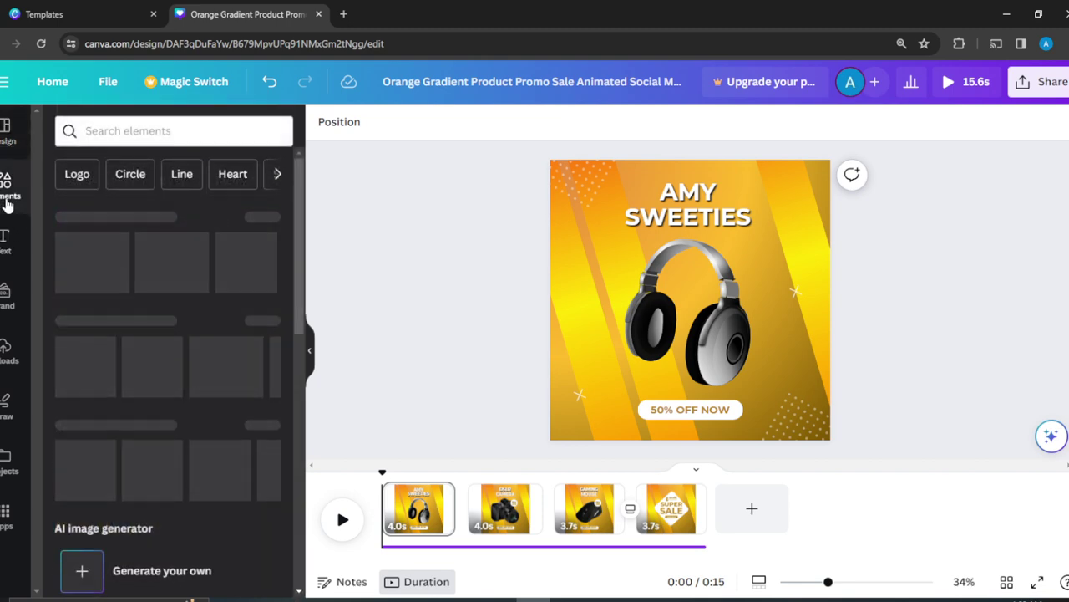
pyautogui.click(149, 130)
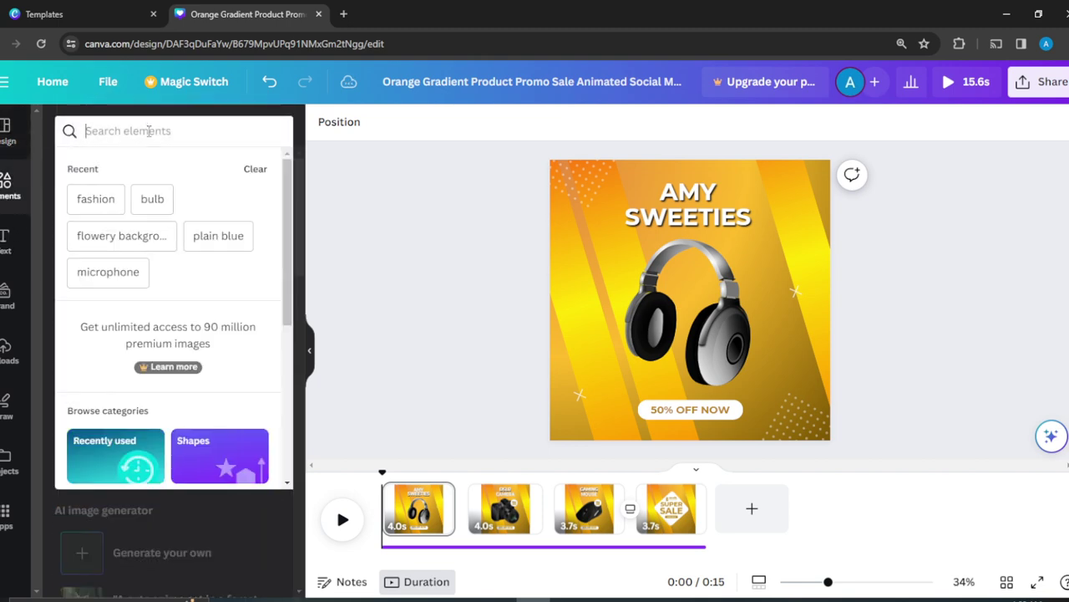
pyautogui.write('BOOKS')
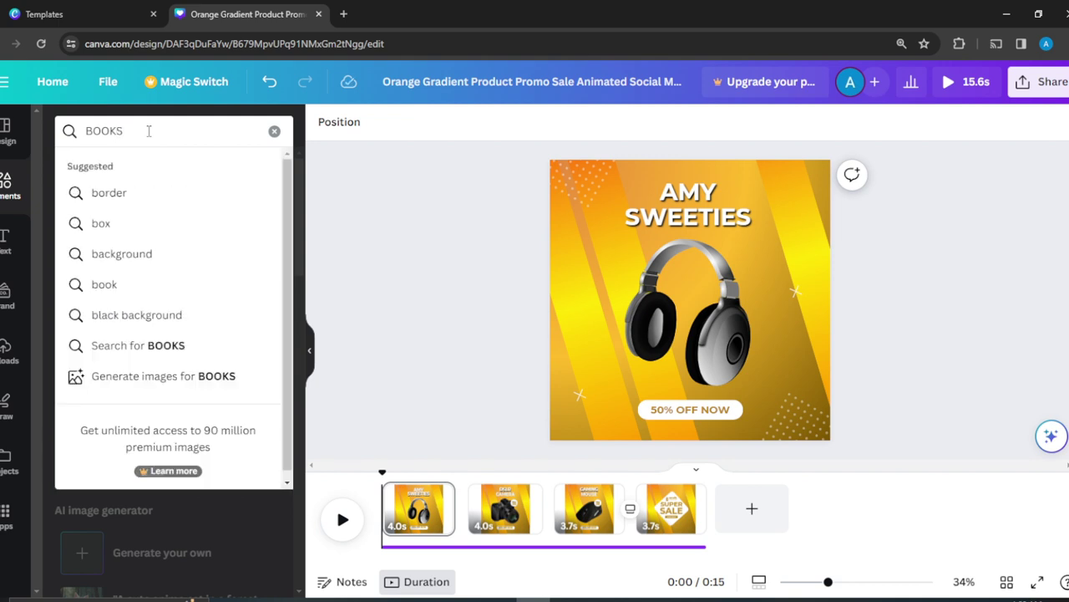
pyautogui.press('Return')
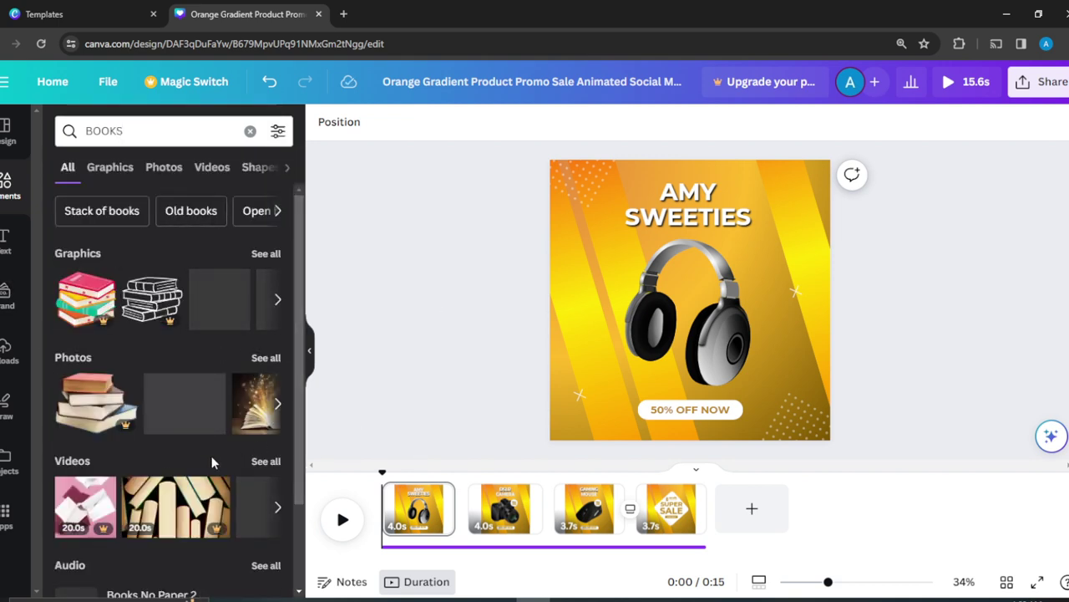
pyautogui.click(693, 316)
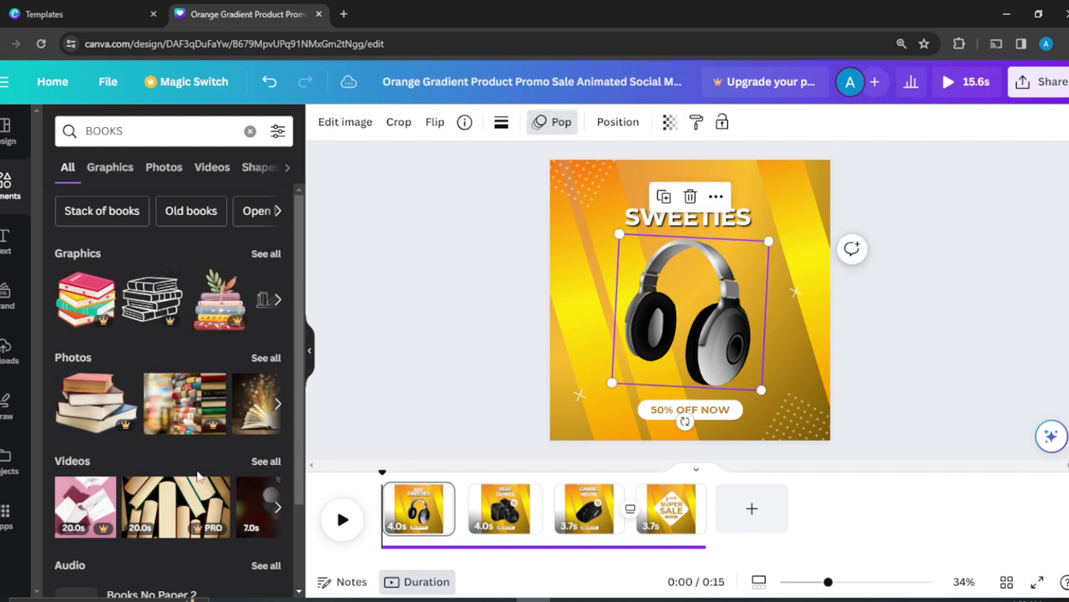
pyautogui.click(277, 212)
pyautogui.click(277, 212)
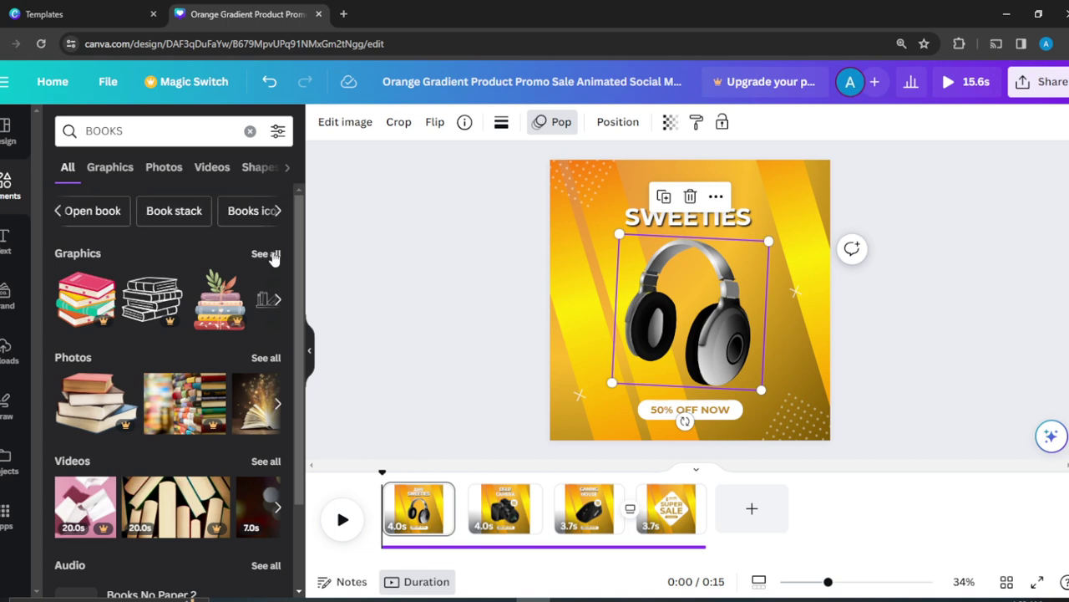
pyautogui.click(269, 254)
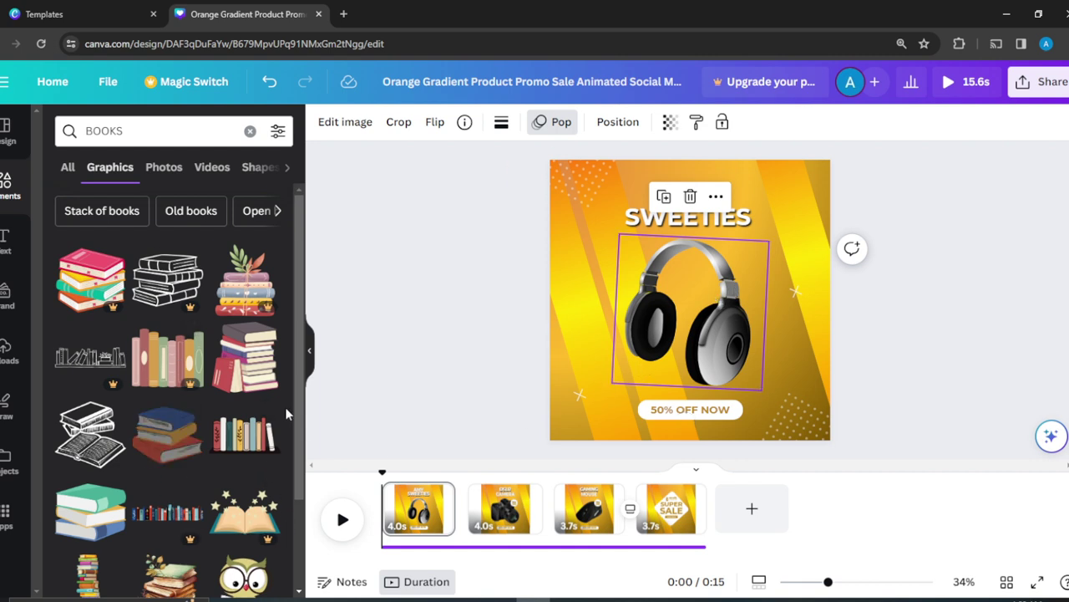
# Add the blue, orange and red book-stack graphic and delete the headphones image
pyautogui.click(171, 436)
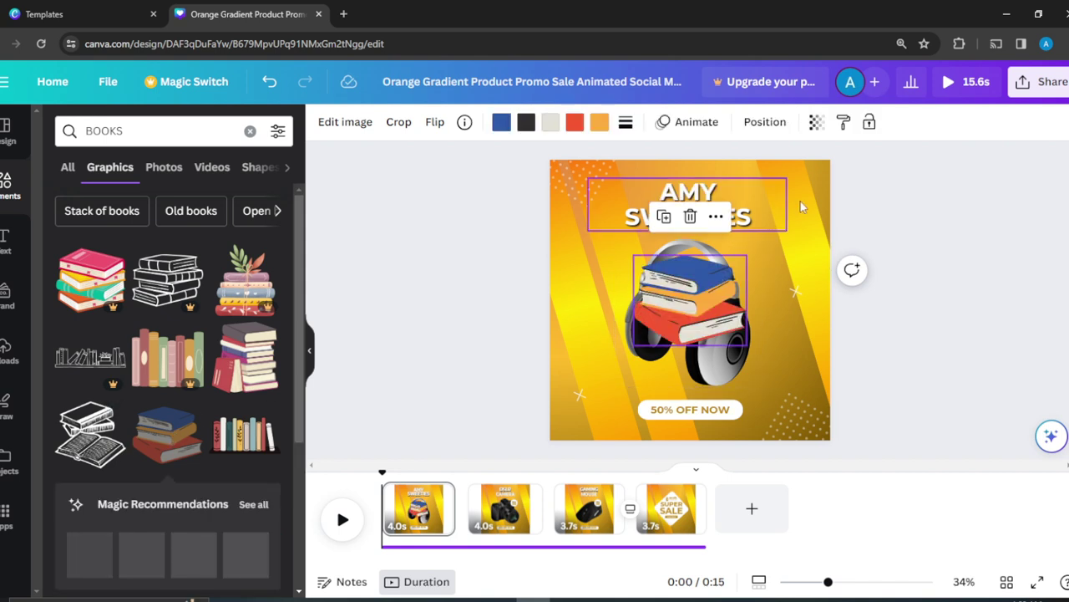
pyautogui.moveTo(946, 298); pyautogui.dragTo(981, 207)
pyautogui.moveTo(676, 289); pyautogui.dragTo(677, 279)
pyautogui.click(725, 349)
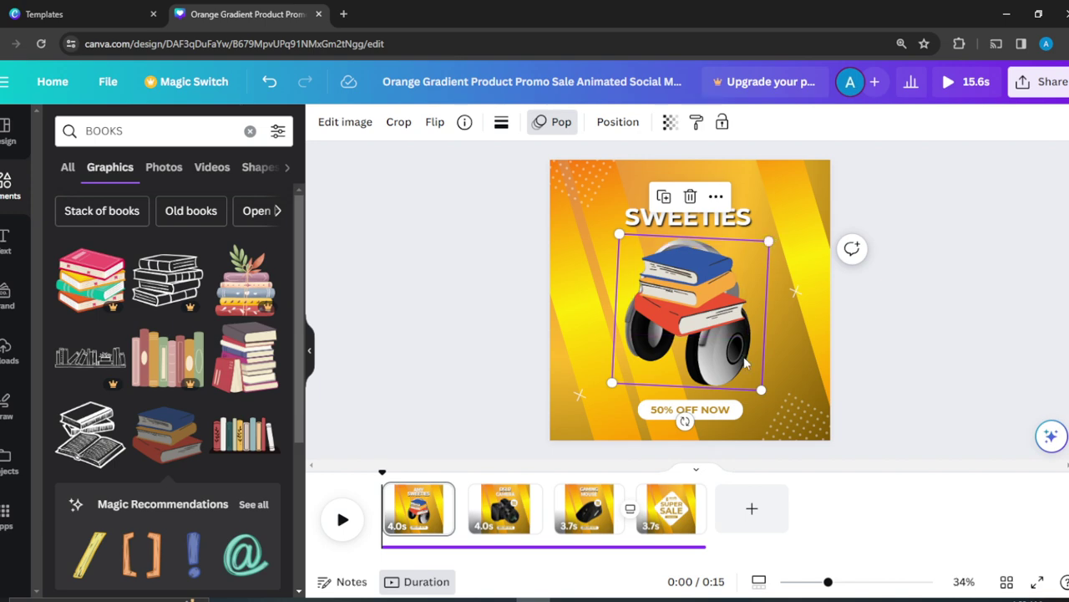
pyautogui.moveTo(746, 362); pyautogui.dragTo(662, 341)
pyautogui.click(610, 176)
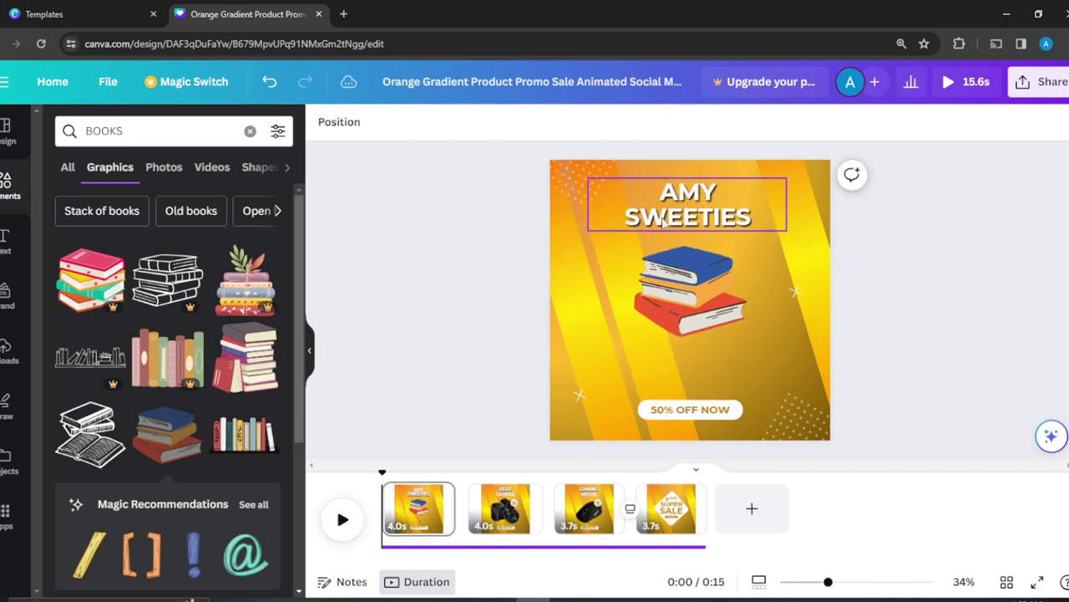
pyautogui.click(690, 267)
# Resize the book stack to about 520 by 418 and centre it under the heading
pyautogui.moveTo(747, 336); pyautogui.dragTo(713, 334)
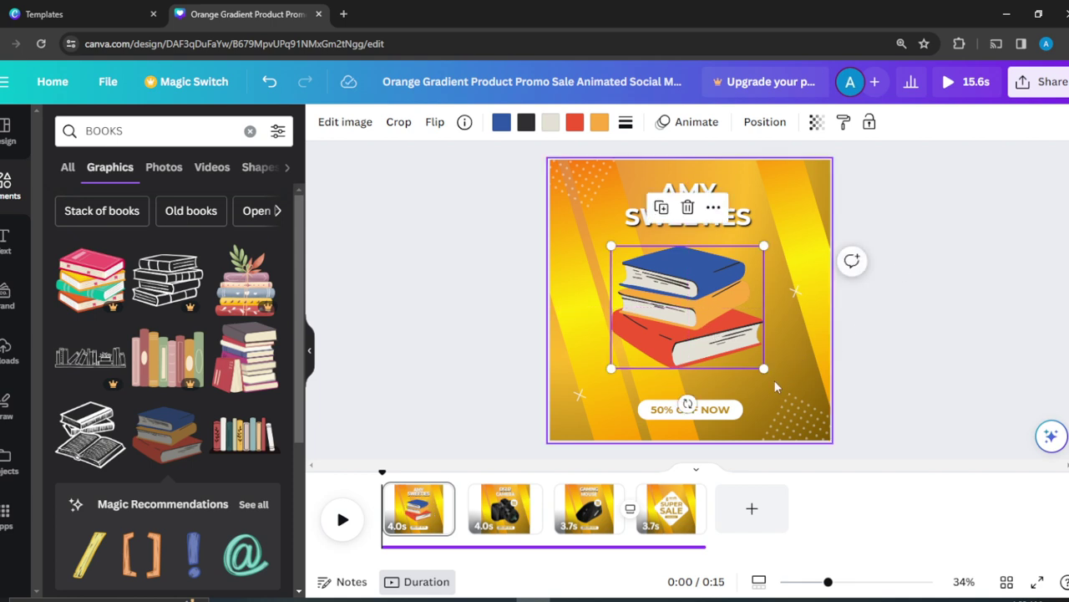
pyautogui.moveTo(764, 367); pyautogui.dragTo(748, 354)
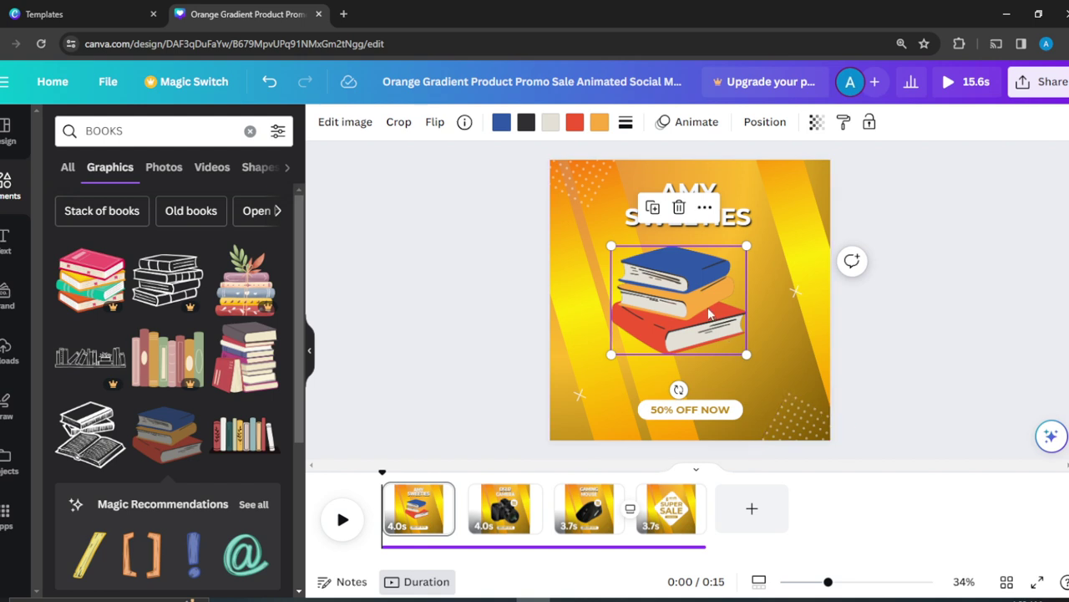
pyautogui.moveTo(702, 310); pyautogui.dragTo(713, 316)
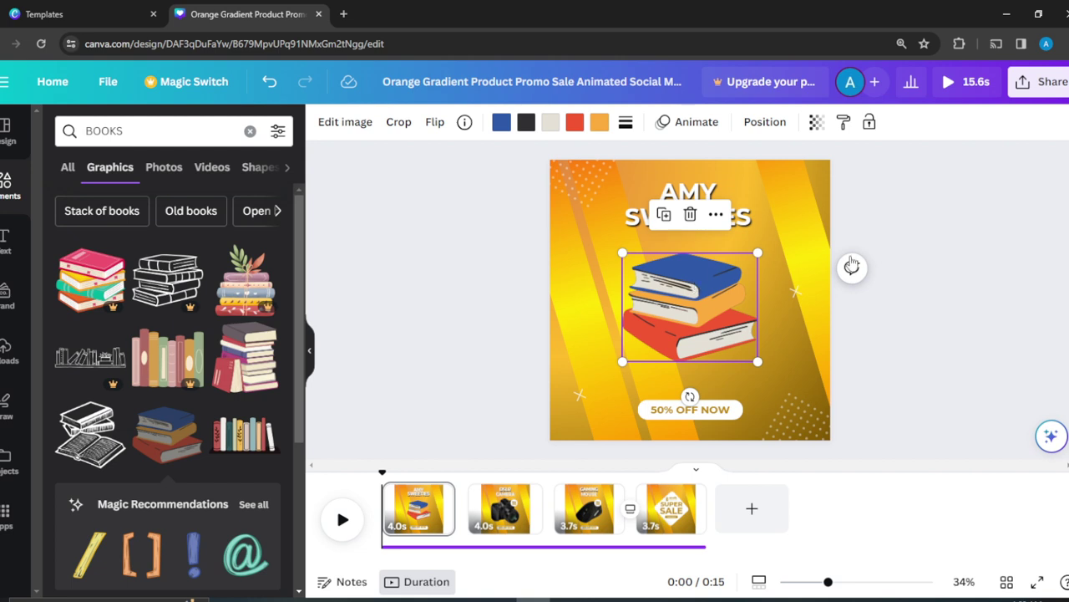
pyautogui.click(962, 216)
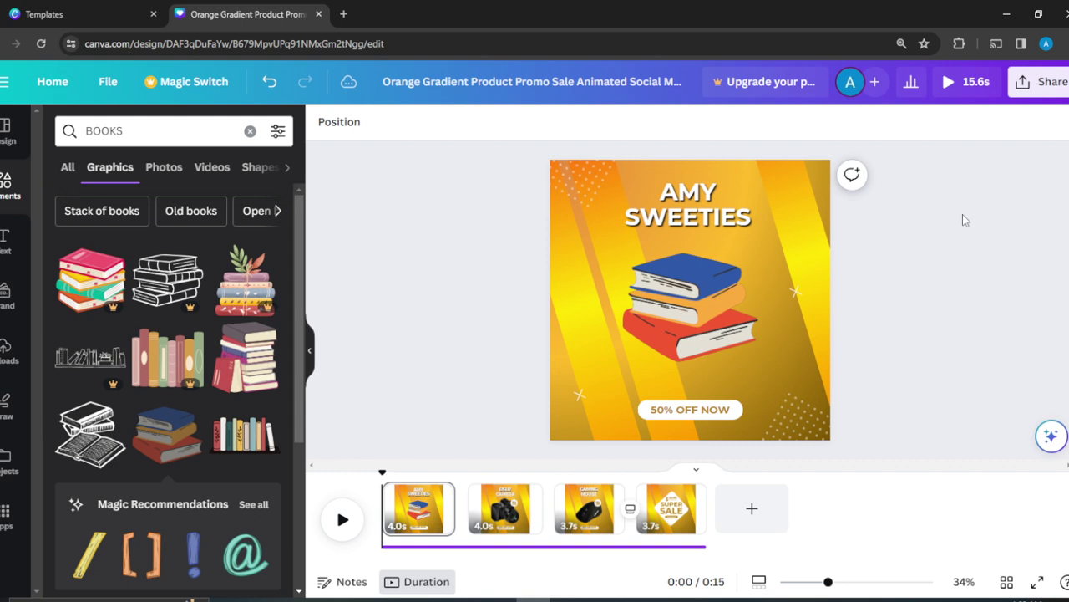
pyautogui.moveTo(706, 320); pyautogui.dragTo(714, 320)
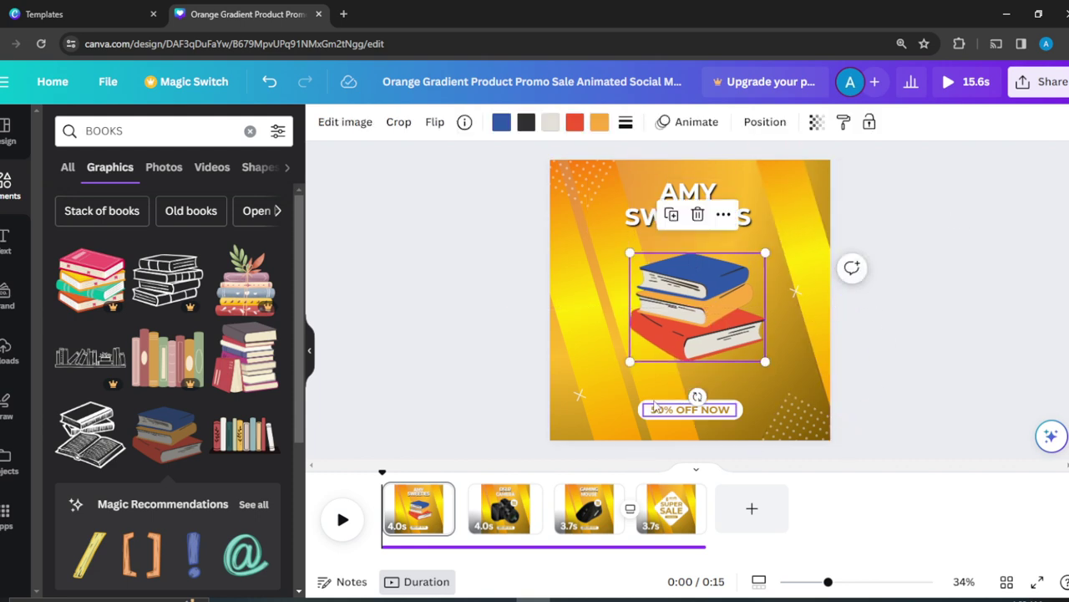
# Change the '50% OFF NOW' text to 'BOOKIE' and centre it in the white badge
pyautogui.click(679, 413)
pyautogui.click(678, 415)
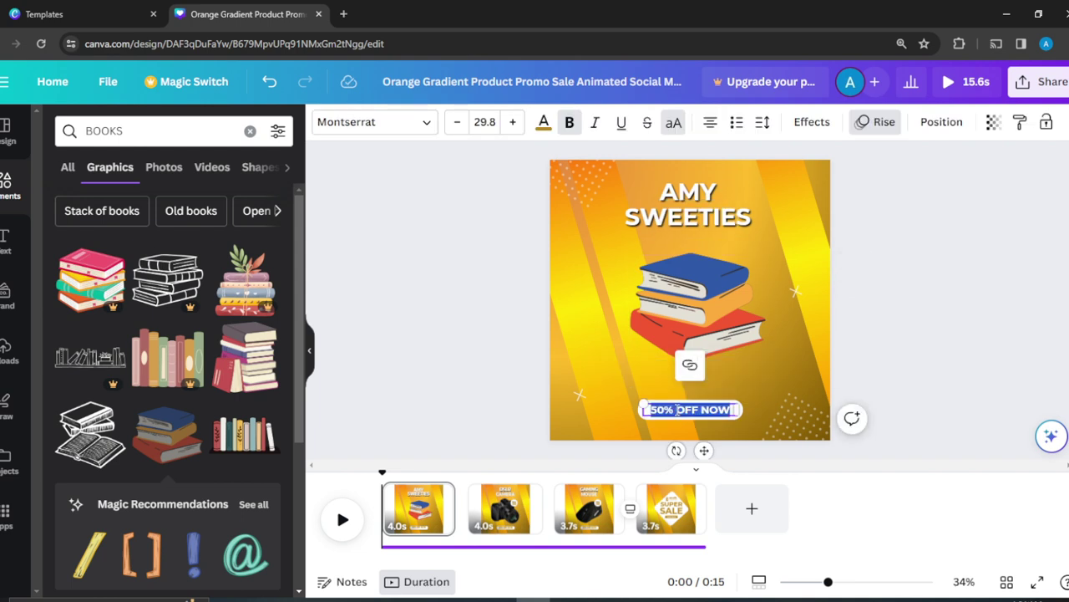
pyautogui.write('B')
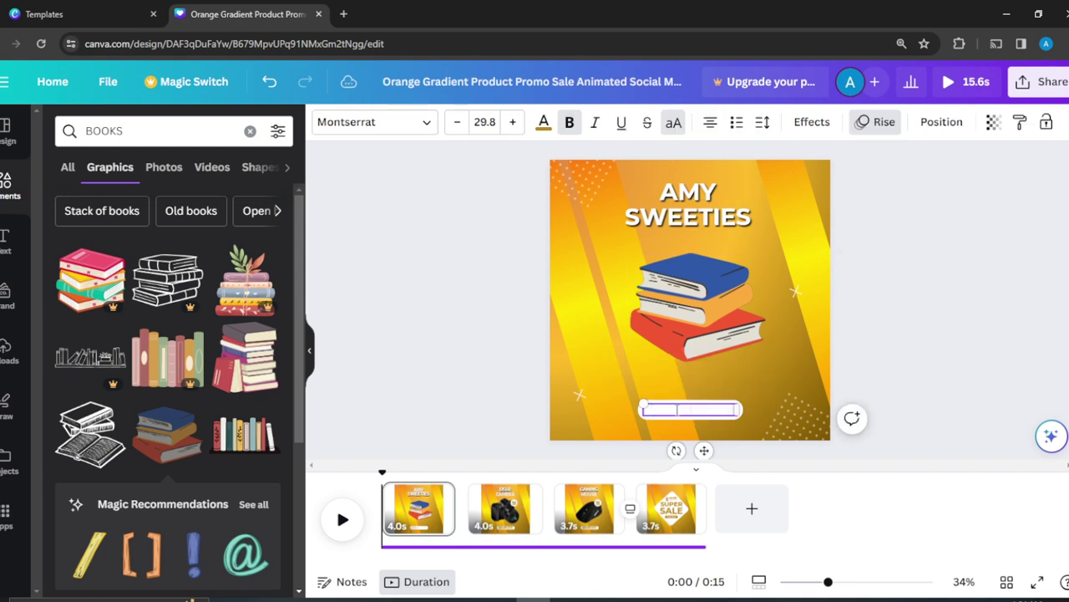
pyautogui.write('OOKIE')
pyautogui.click(888, 332)
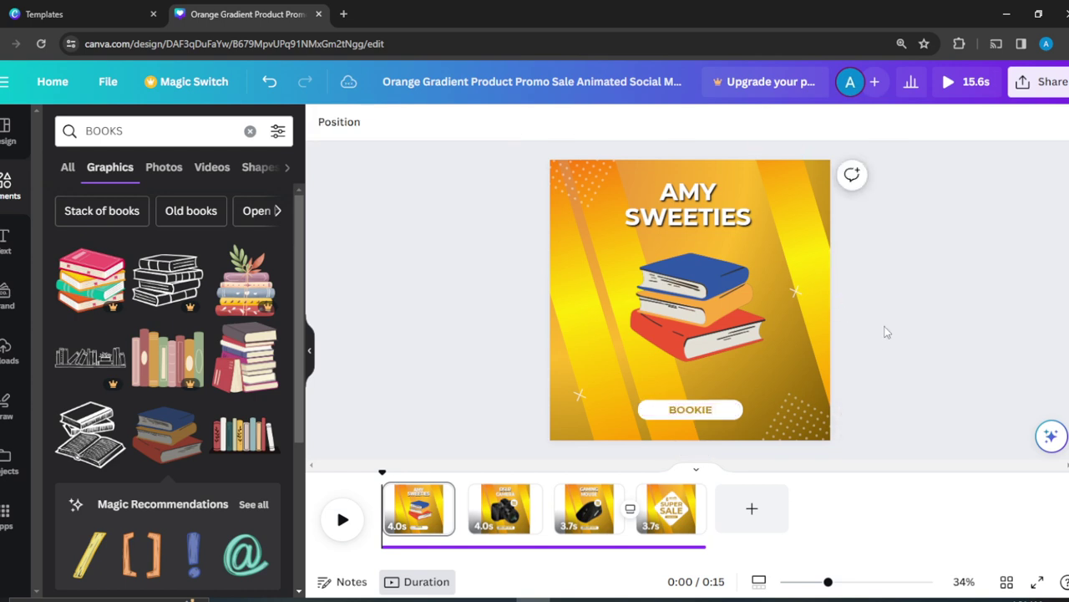
pyautogui.click(706, 405)
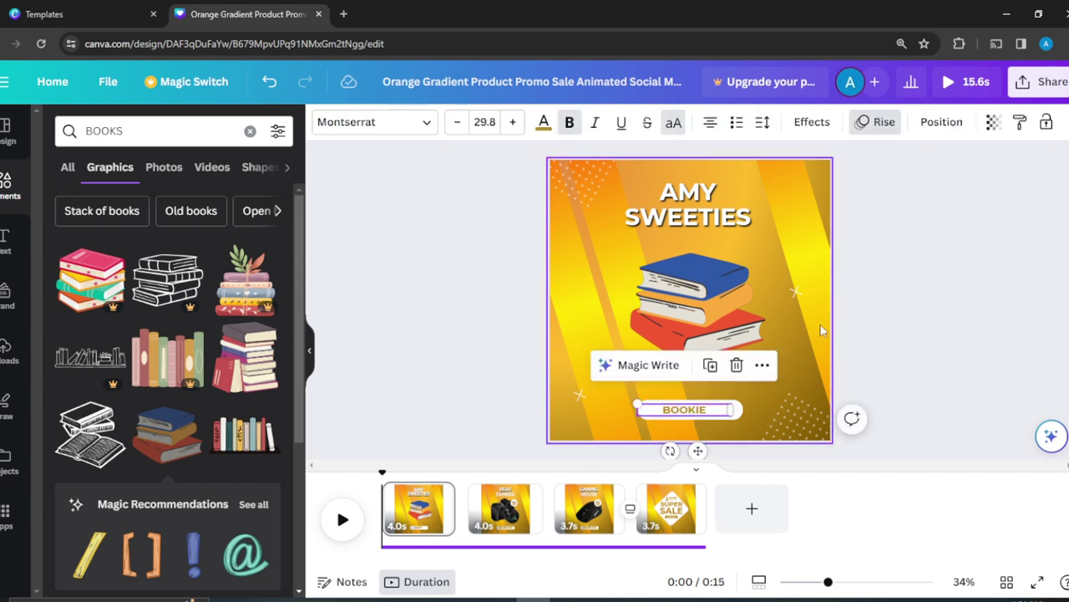
pyautogui.click(914, 267)
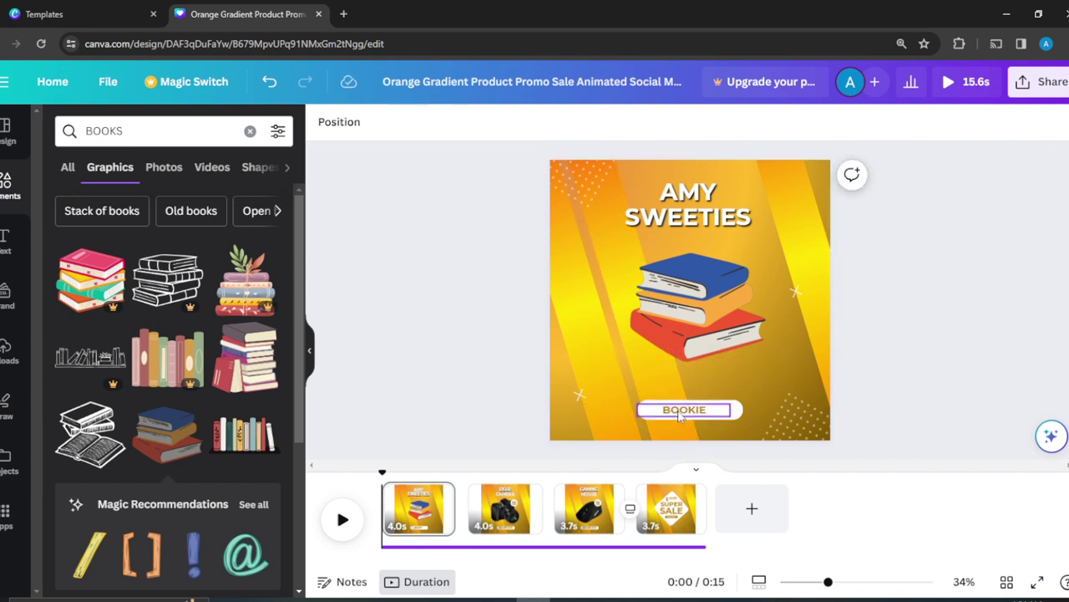
pyautogui.moveTo(679, 415); pyautogui.dragTo(683, 409)
pyautogui.click(1033, 191)
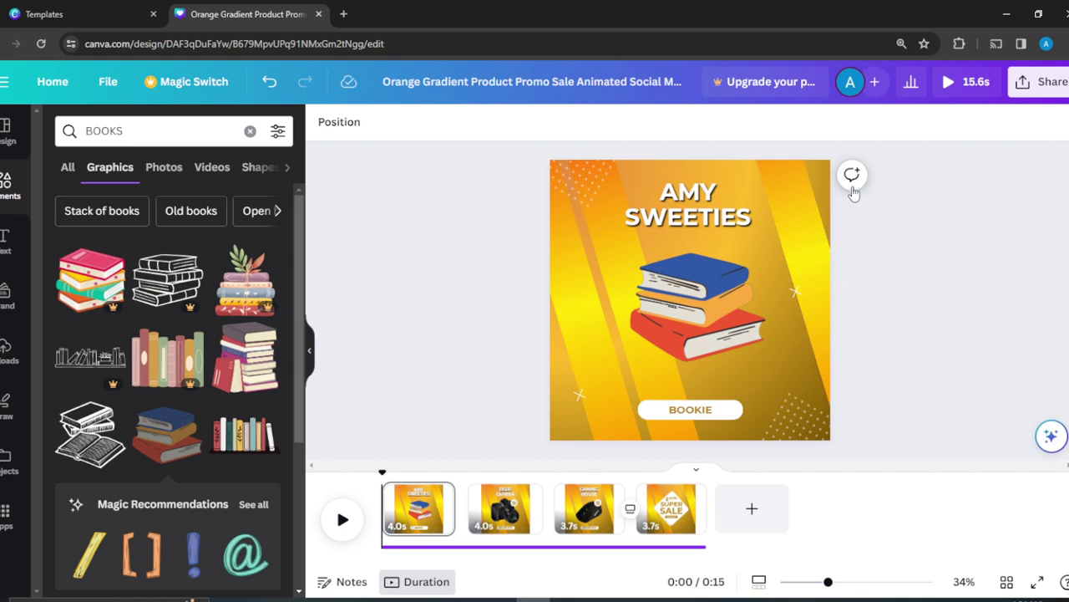
# Fill the right and left diagonal stripes with dark charcoal instead of orange
pyautogui.click(807, 248)
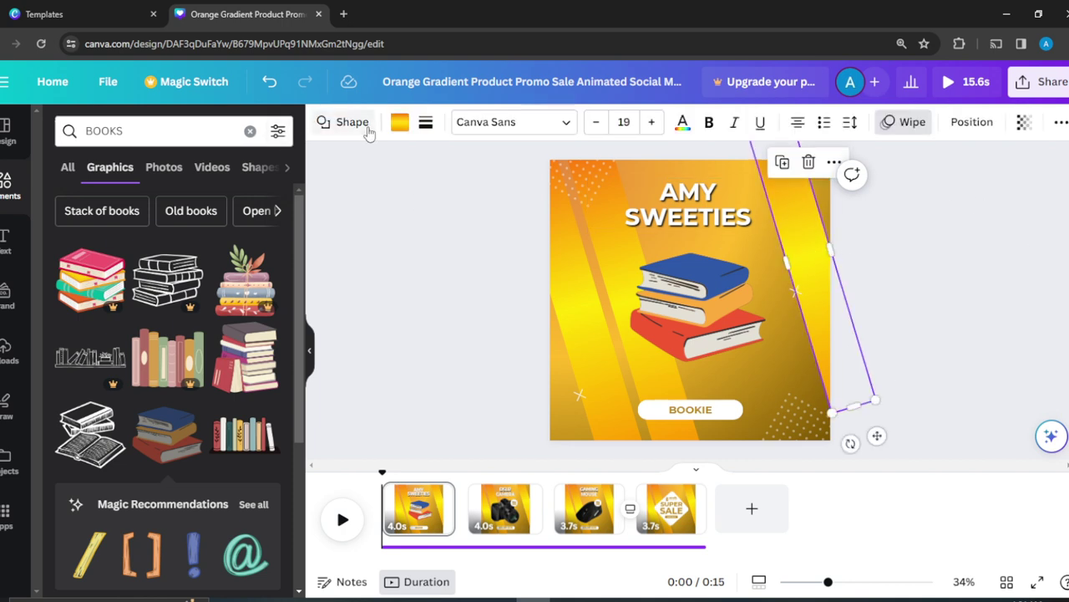
pyautogui.click(398, 123)
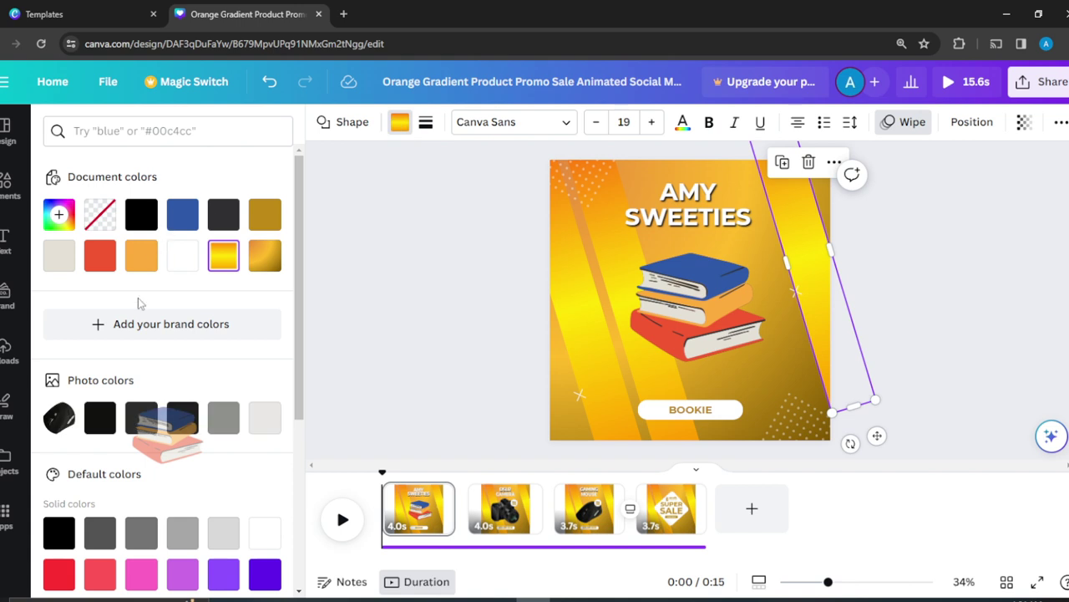
pyautogui.click(100, 420)
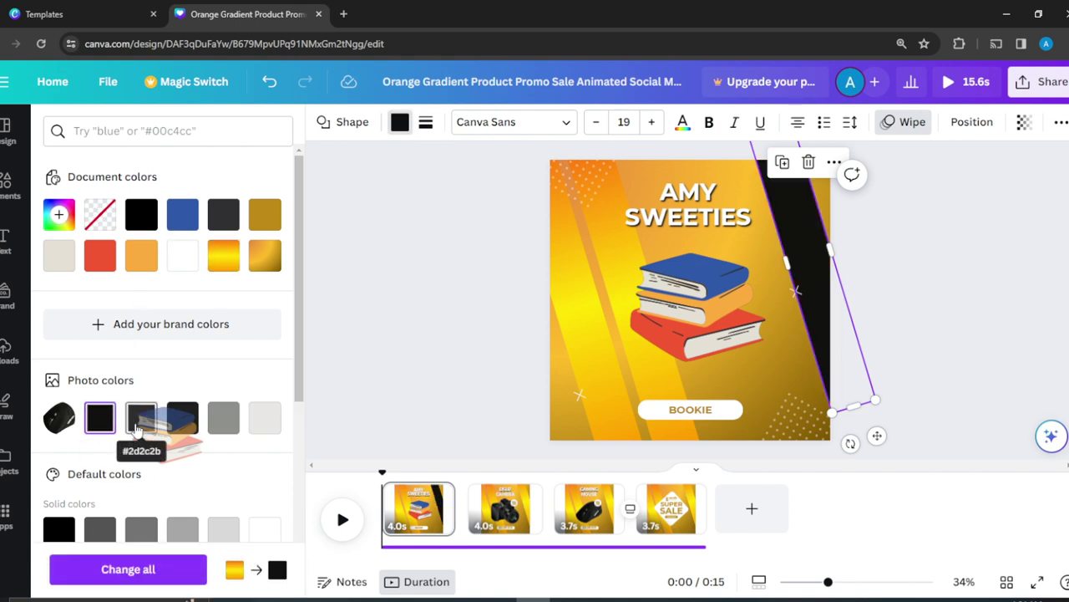
pyautogui.click(142, 418)
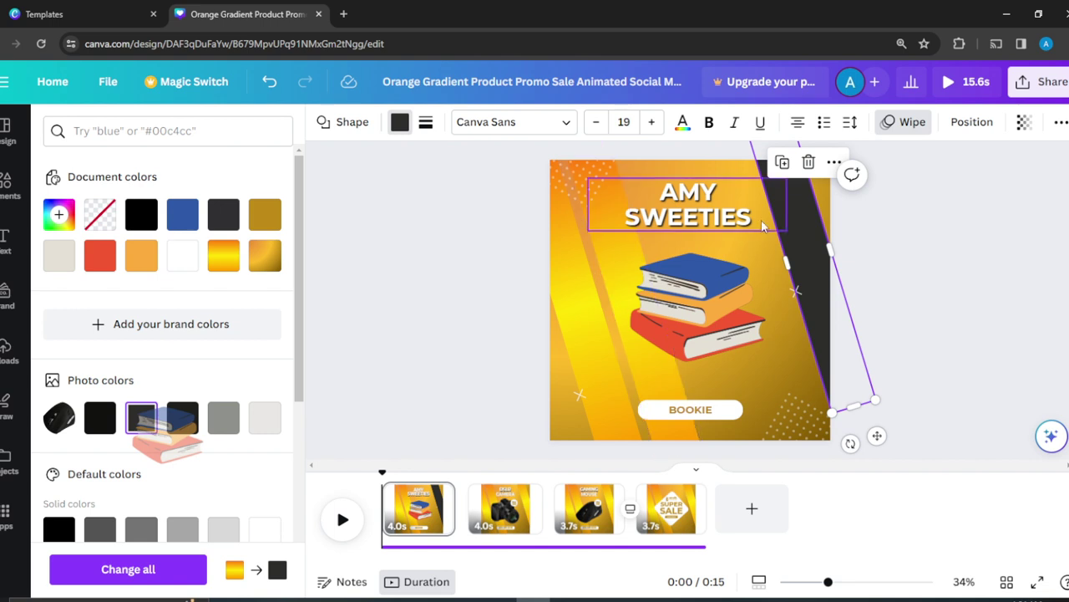
pyautogui.click(586, 305)
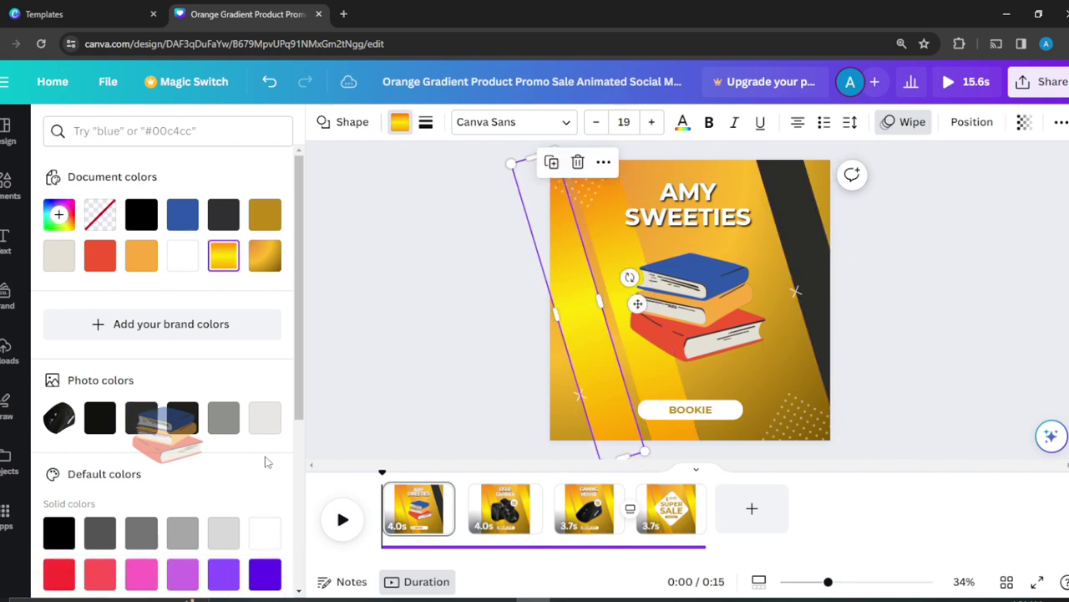
pyautogui.click(183, 417)
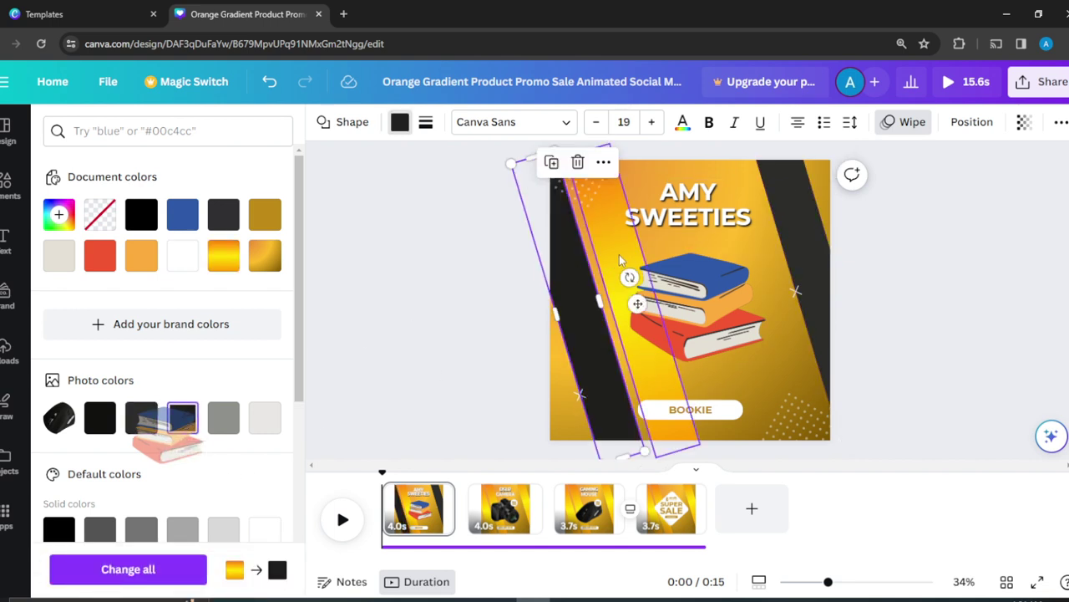
pyautogui.hotkey('ctrl', 'z')
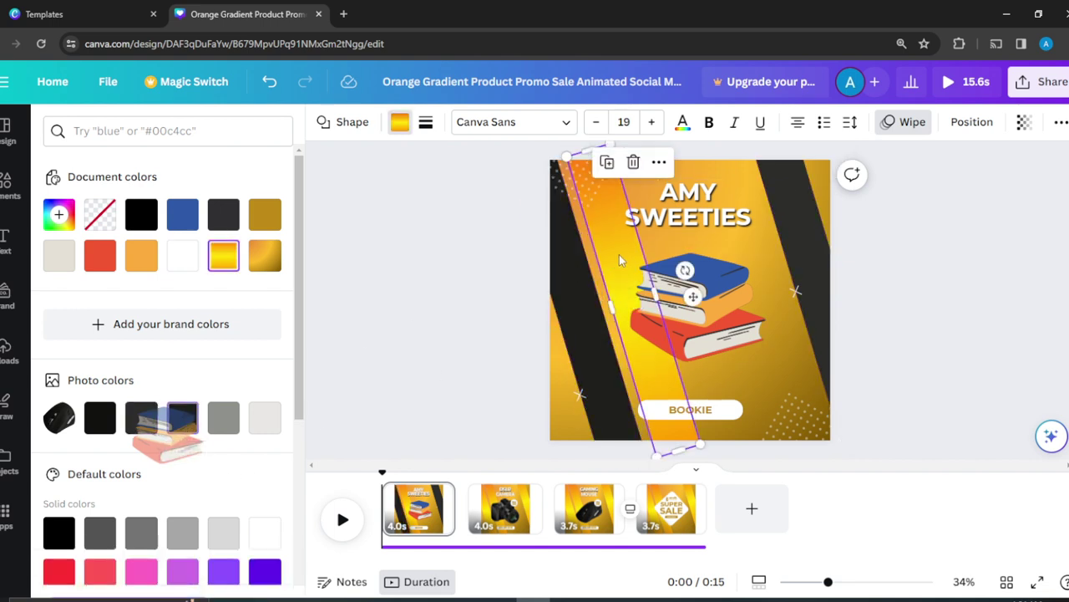
pyautogui.click(185, 421)
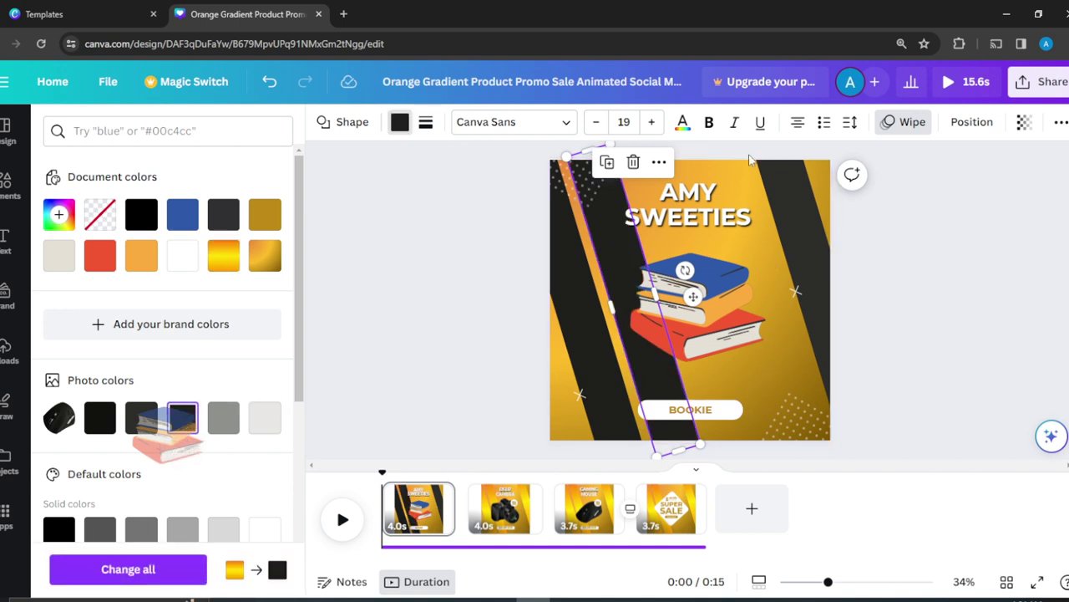
pyautogui.hotkey('ctrl', 'z')
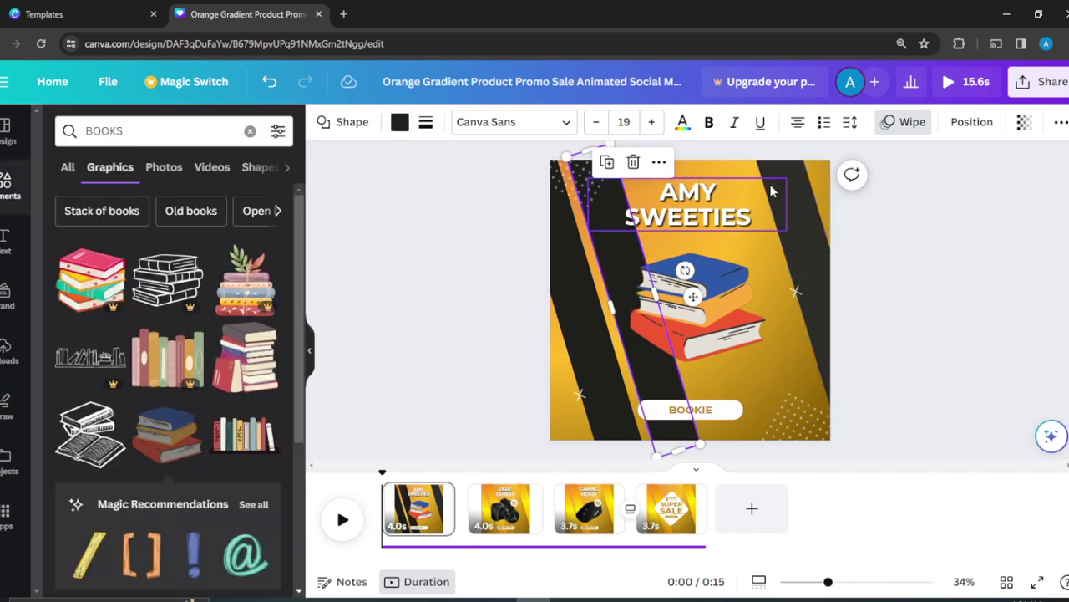
pyautogui.click(722, 177)
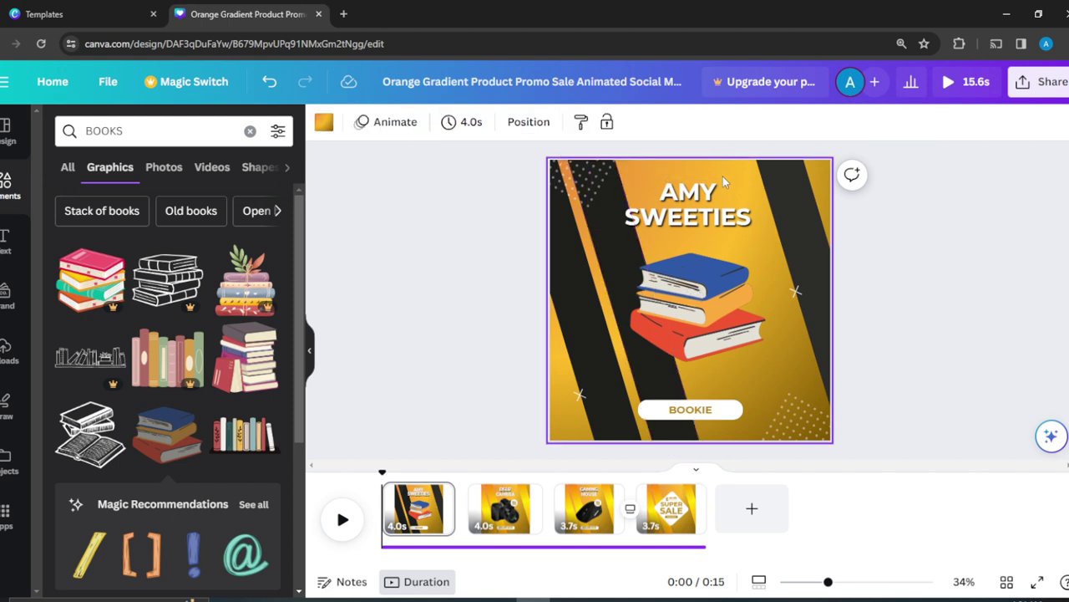
# Replace the orange gradient page background with the medium grey swatch, after briefly trying light beige
pyautogui.click(1030, 238)
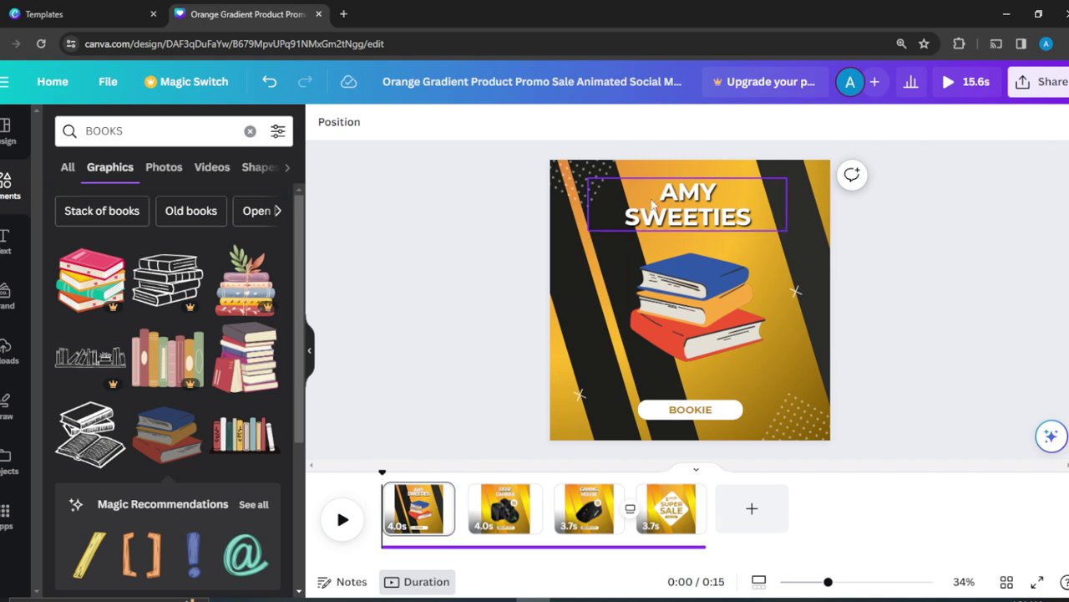
pyautogui.click(717, 164)
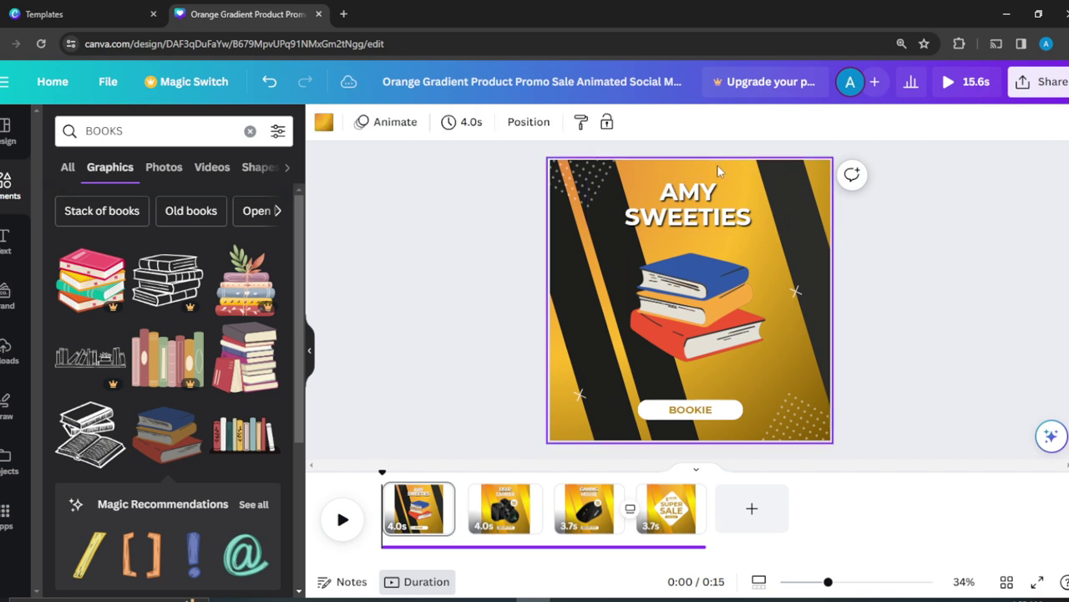
pyautogui.click(325, 122)
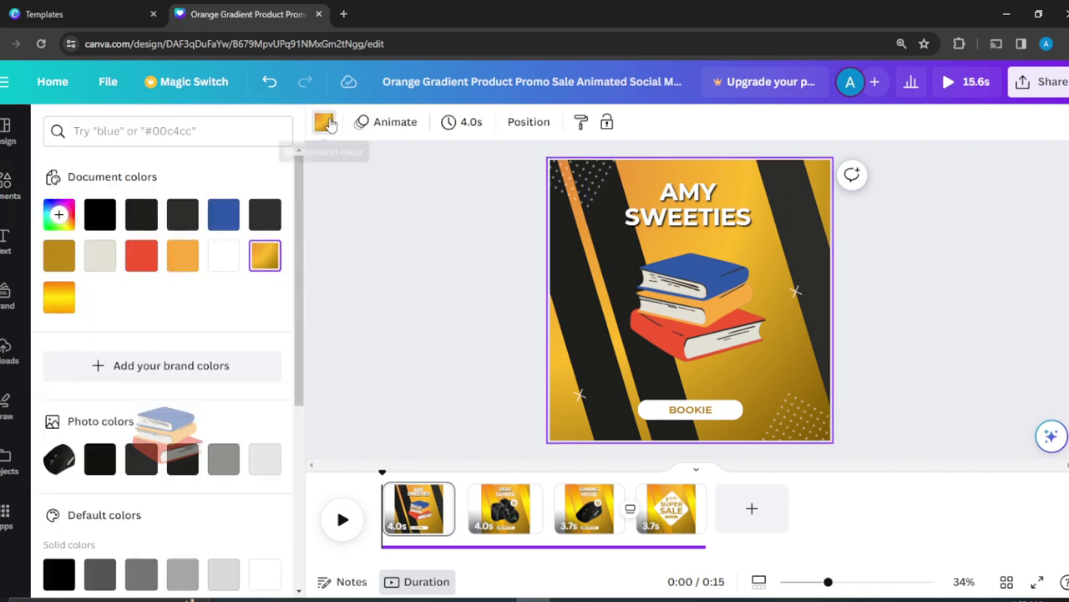
pyautogui.click(226, 459)
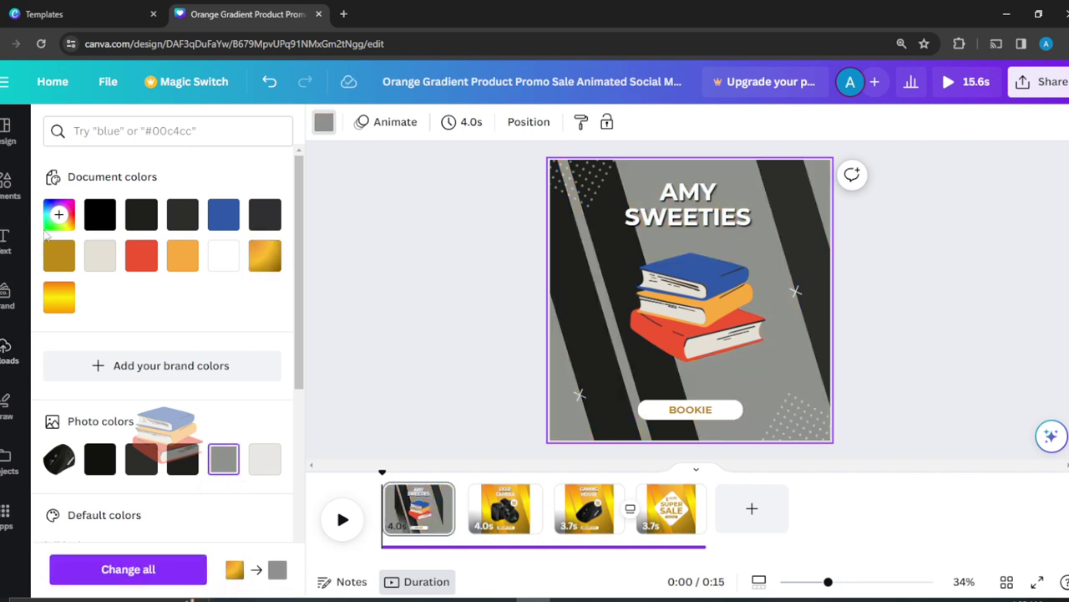
pyautogui.click(100, 256)
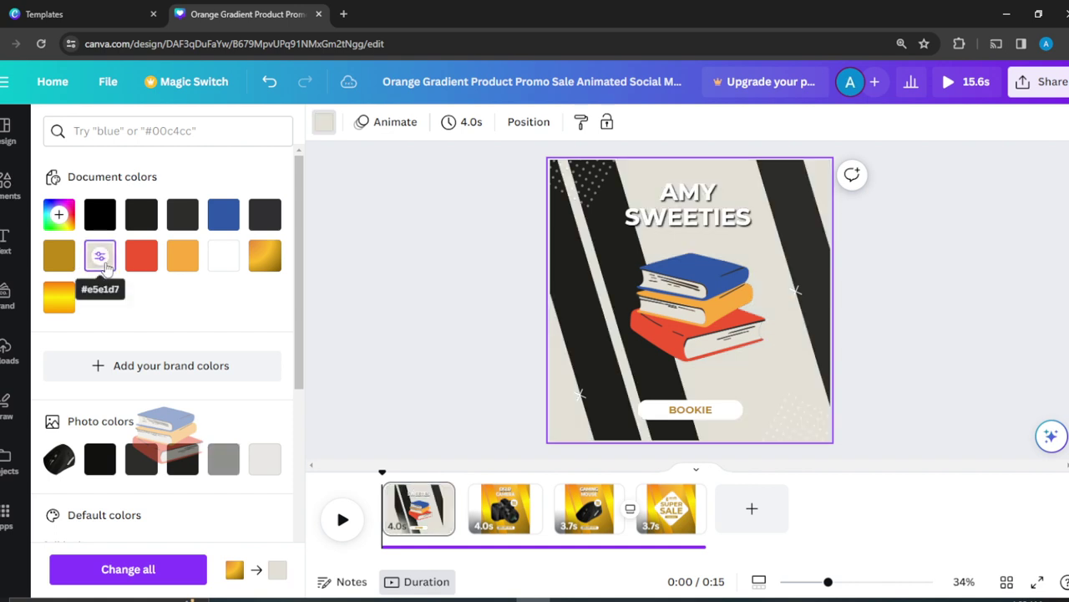
pyautogui.click(224, 459)
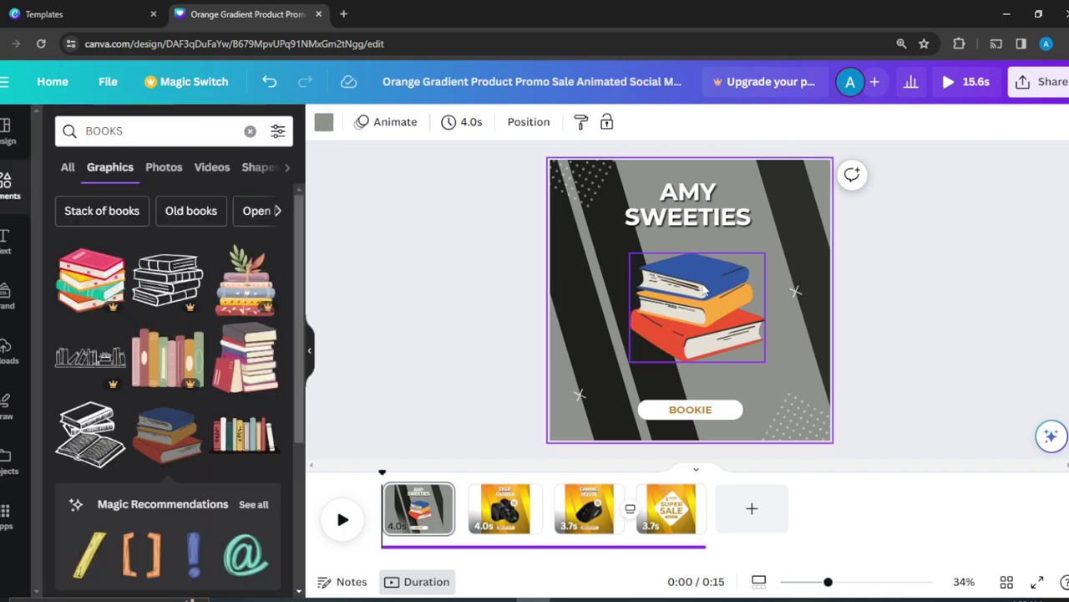
# Nudge the book stack slightly up and right and recolour the orange middle book grey
pyautogui.click(705, 290)
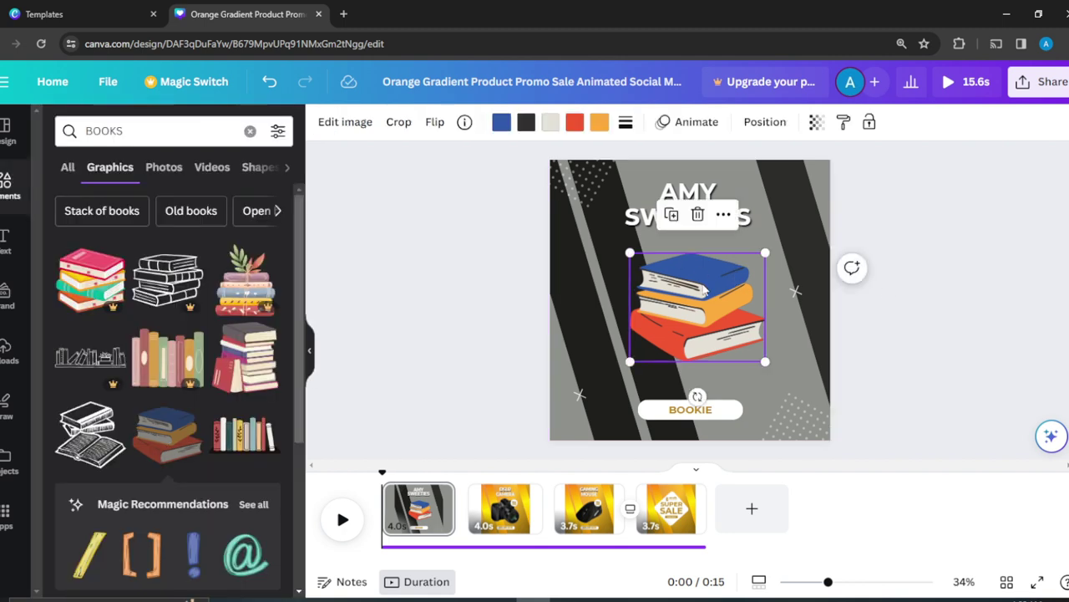
pyautogui.moveTo(704, 290); pyautogui.dragTo(714, 281)
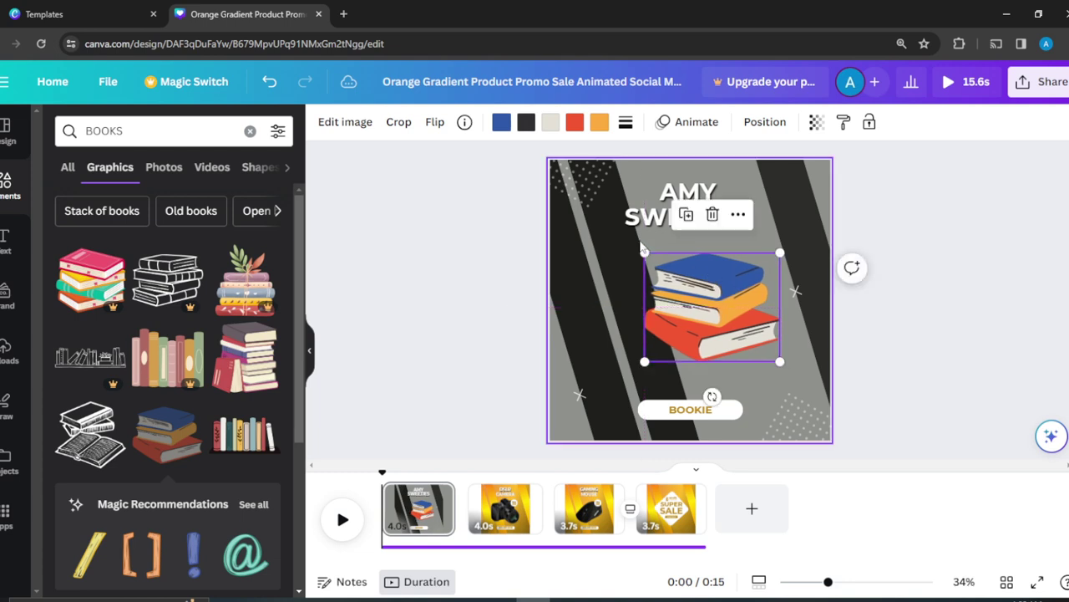
pyautogui.click(599, 123)
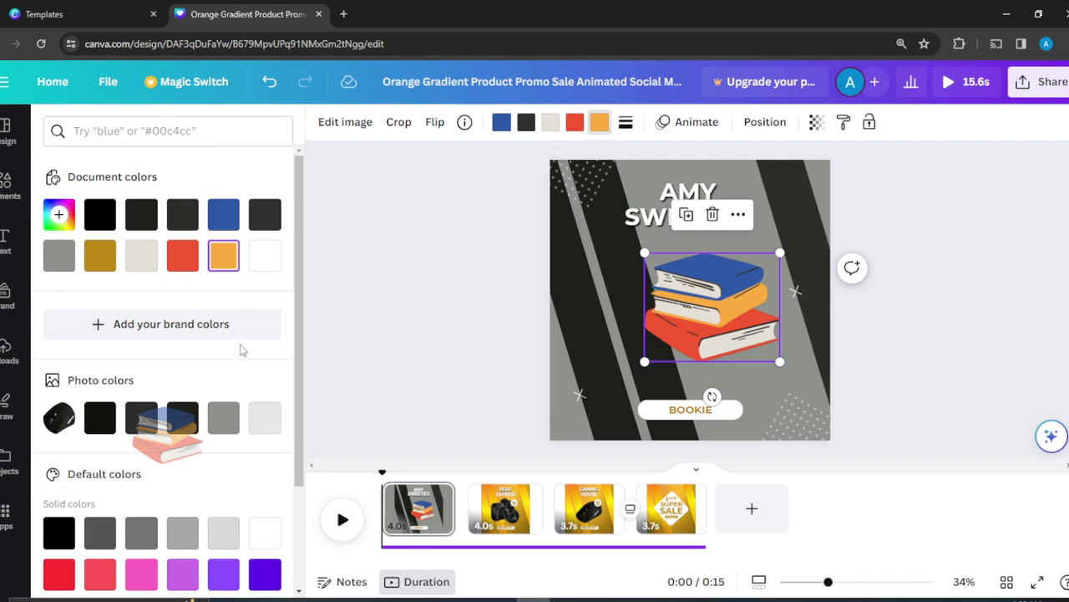
pyautogui.click(226, 416)
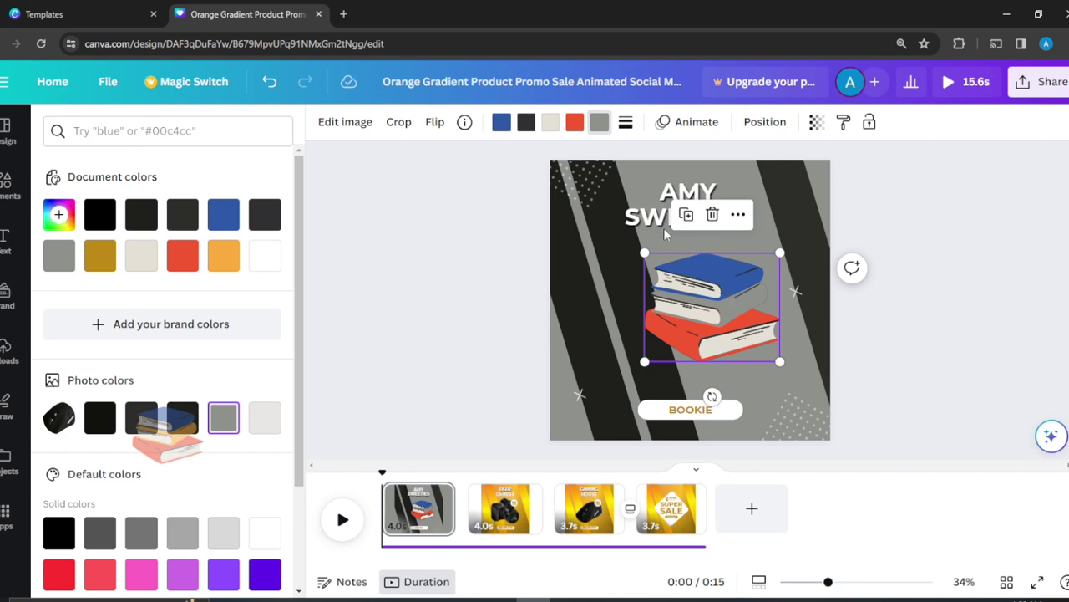
# Recolour the red book blue and turn the upper book dark grey
pyautogui.click(574, 124)
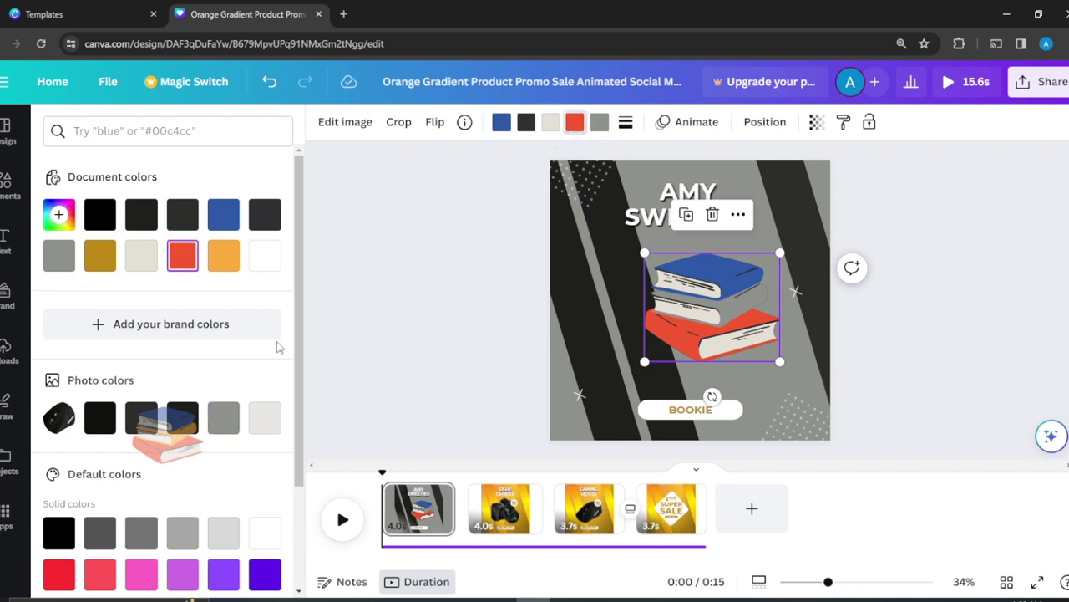
pyautogui.click(224, 214)
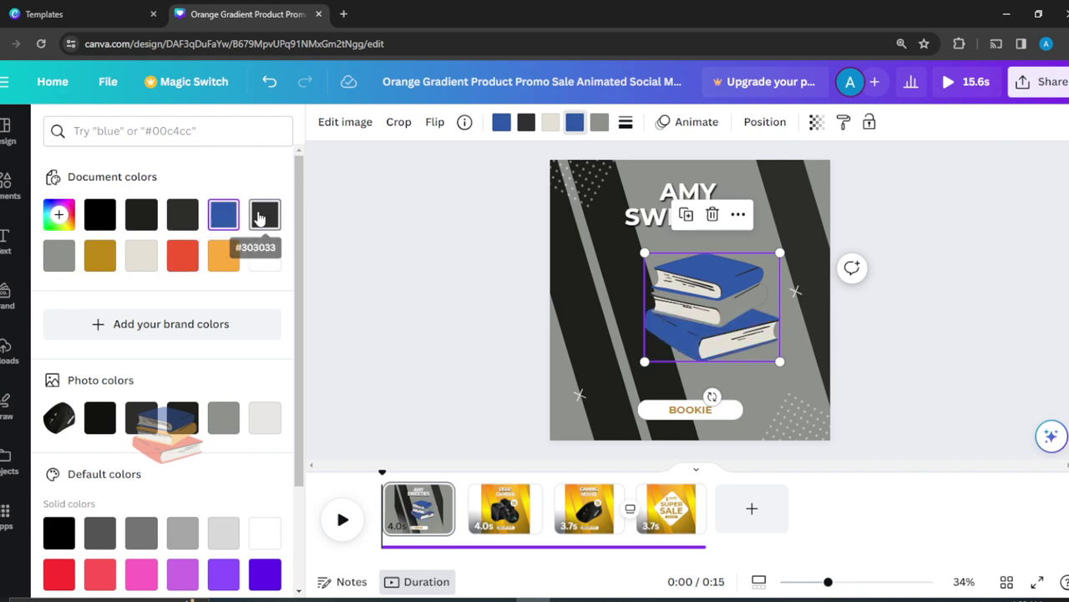
pyautogui.click(265, 215)
pyautogui.click(225, 219)
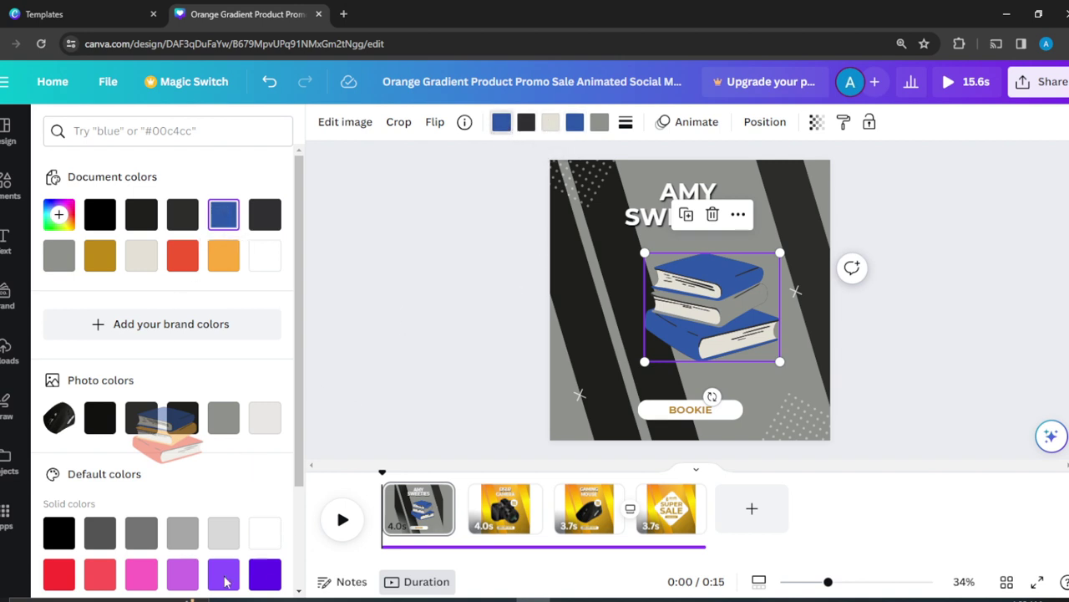
pyautogui.click(102, 539)
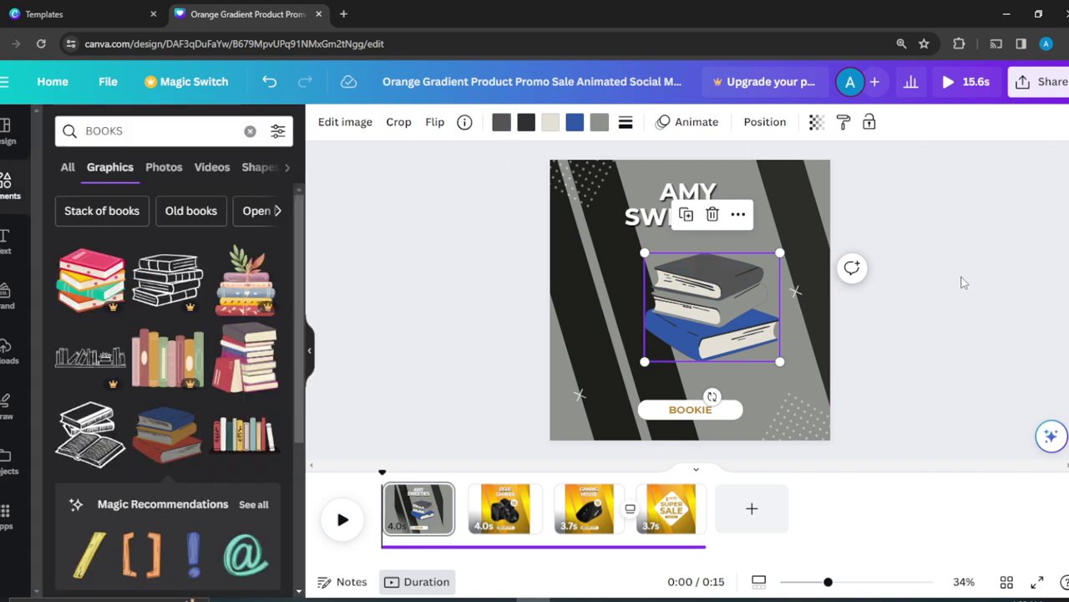
# Make the top book blue again and turn the bottom book dark
pyautogui.click(962, 282)
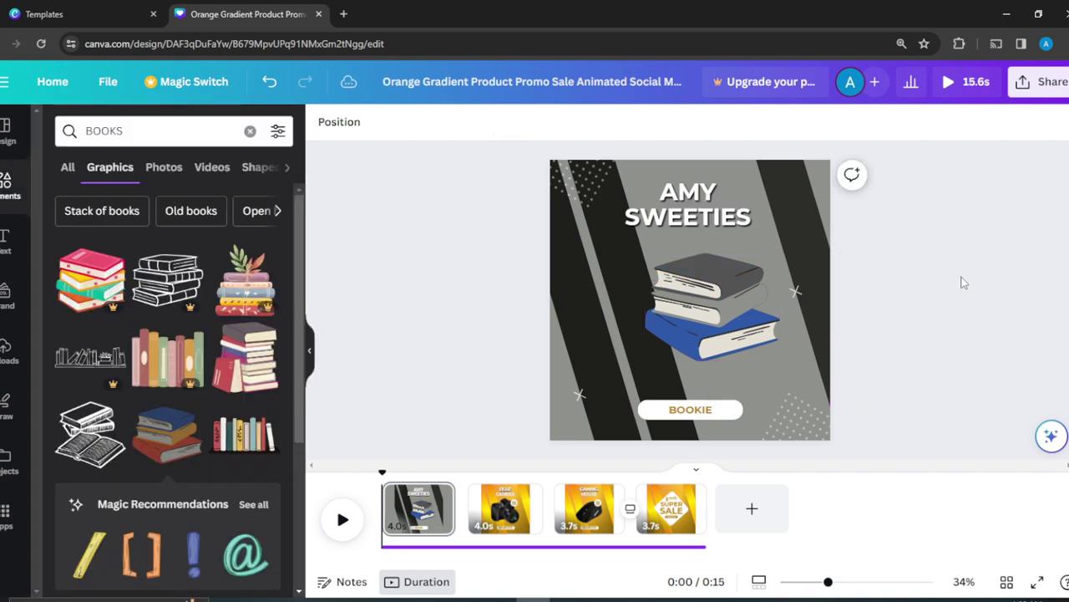
pyautogui.click(720, 275)
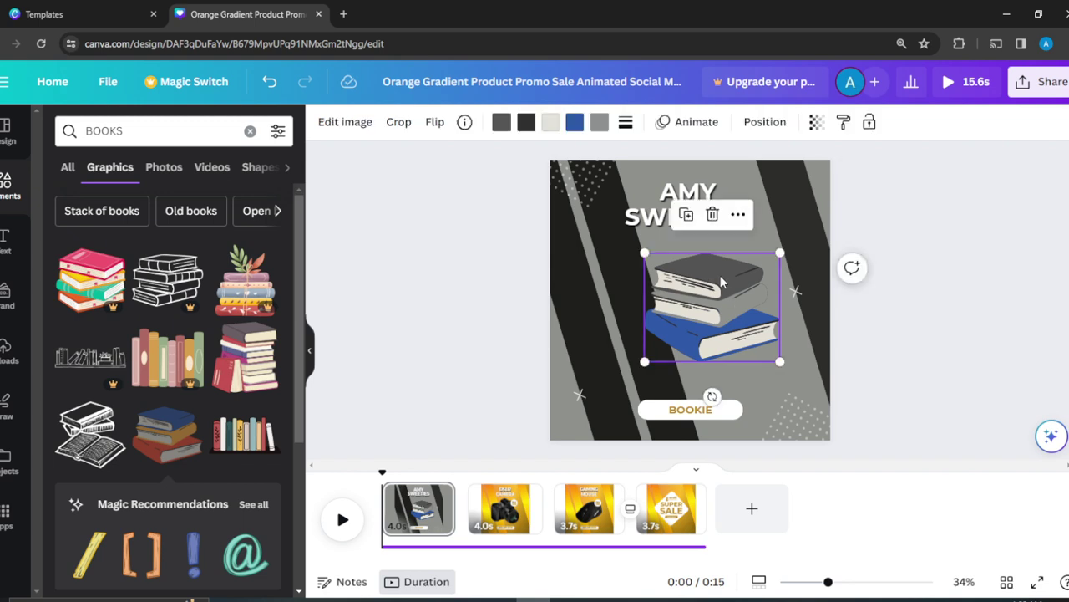
pyautogui.click(502, 122)
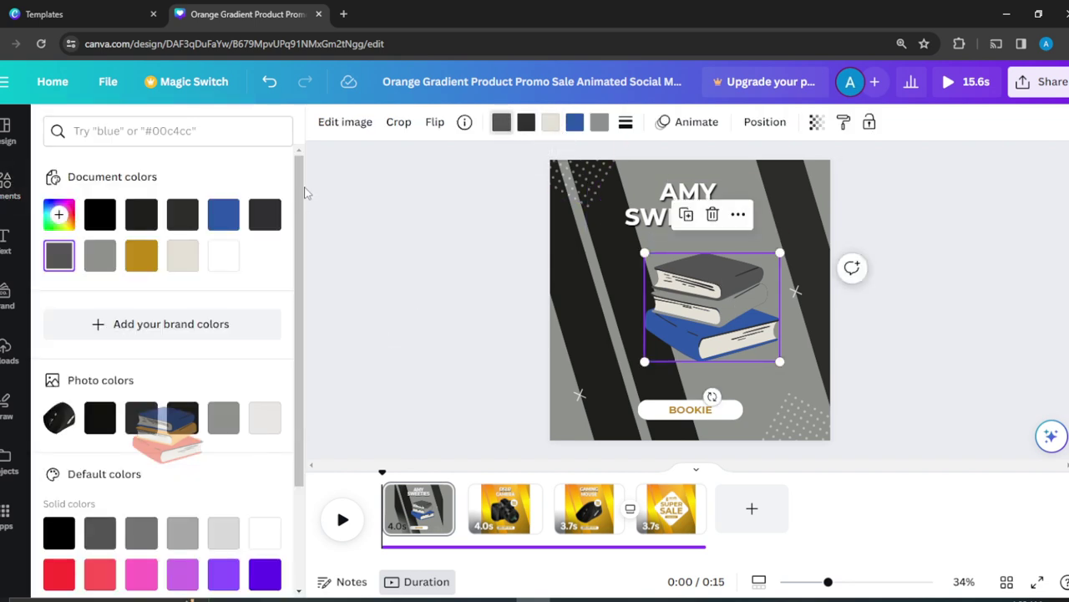
pyautogui.click(219, 217)
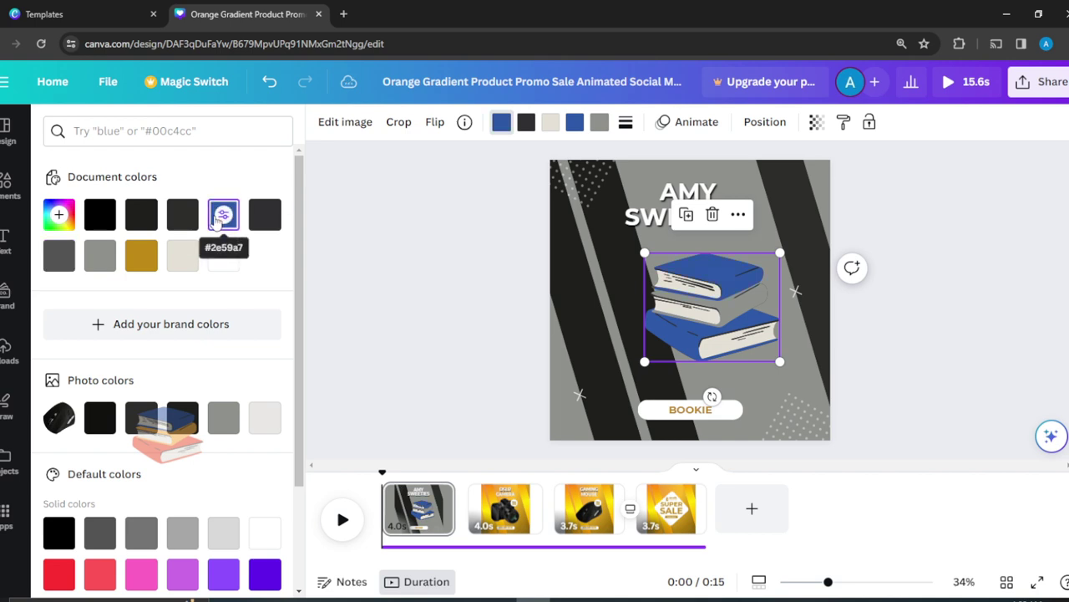
pyautogui.click(574, 123)
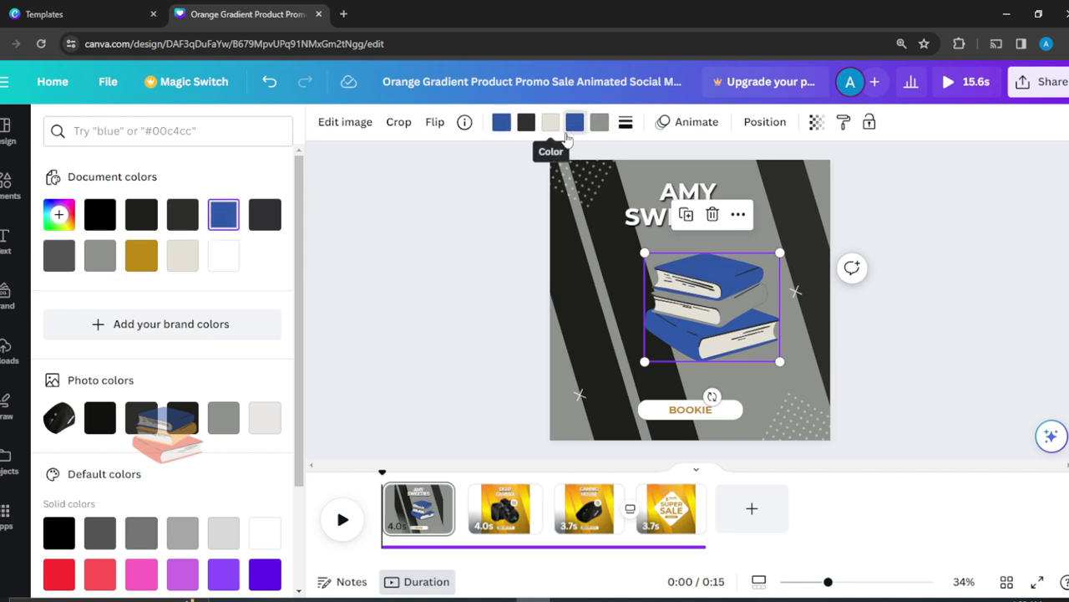
pyautogui.click(142, 420)
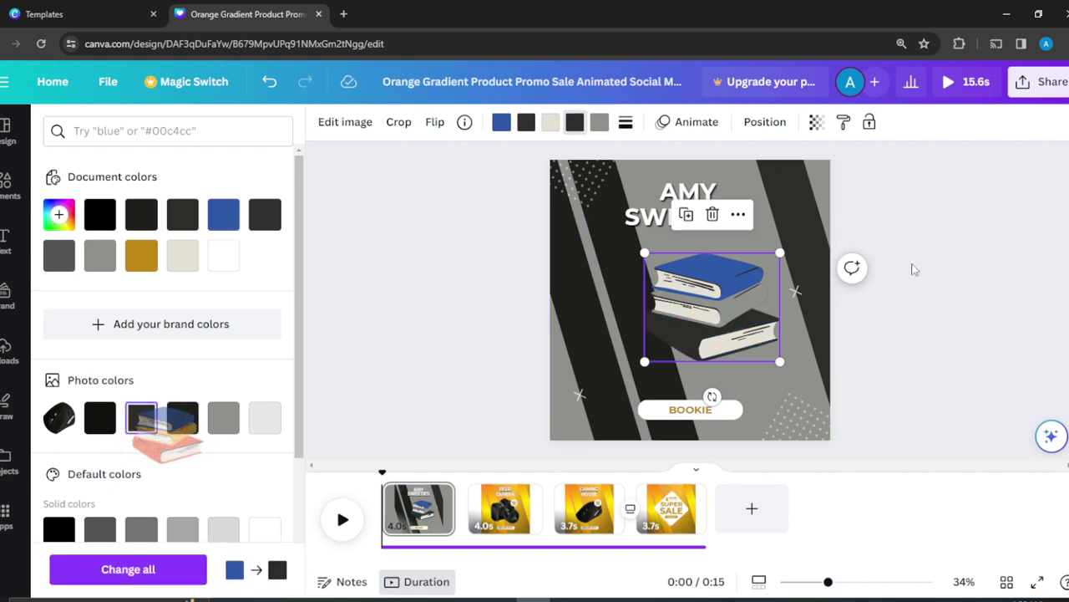
pyautogui.press('Escape')
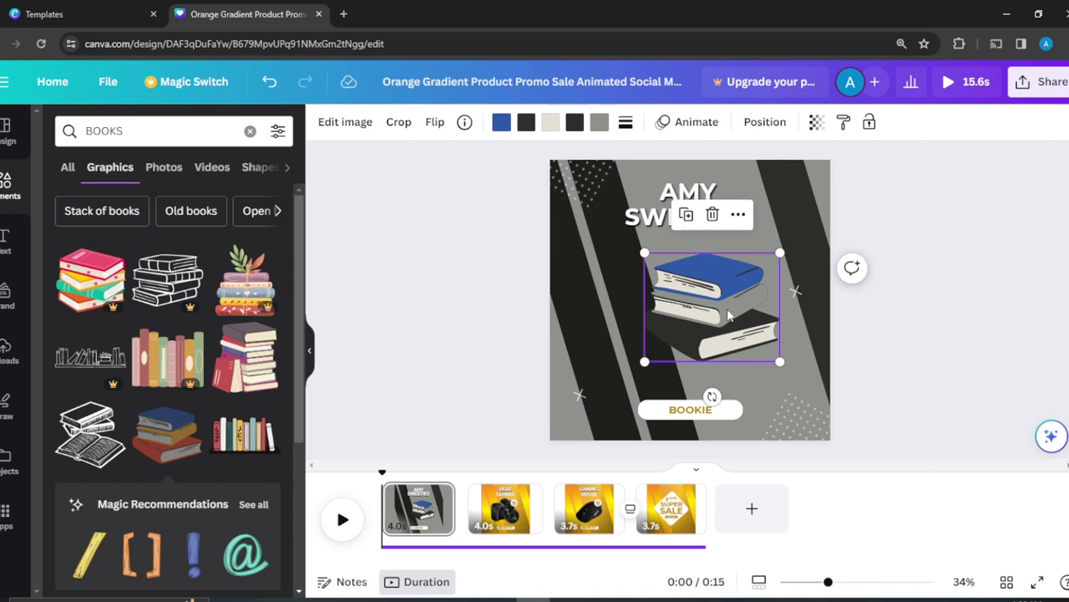
# Try black and dark grey for the grey book, then set the dark book parts to grey
pyautogui.click(601, 125)
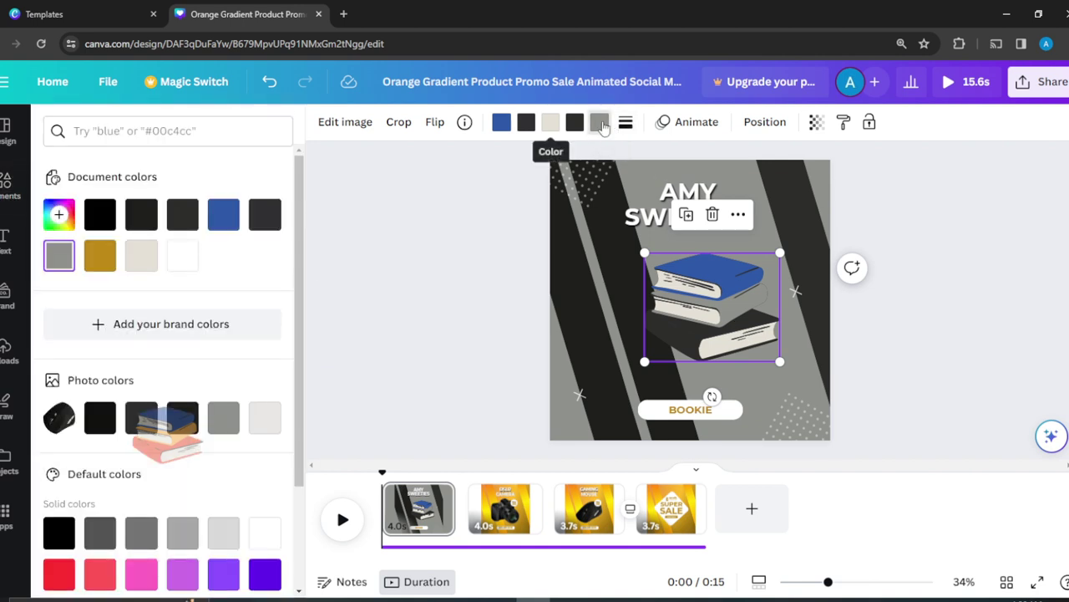
pyautogui.click(105, 416)
pyautogui.click(131, 416)
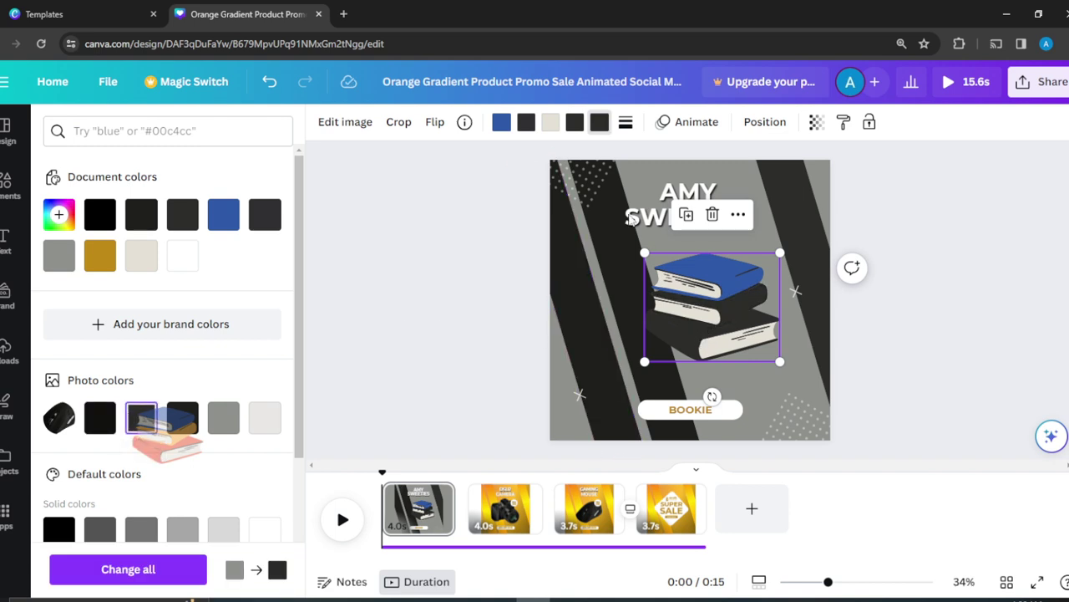
pyautogui.click(574, 123)
pyautogui.moveTo(149, 428); pyautogui.dragTo(186, 417)
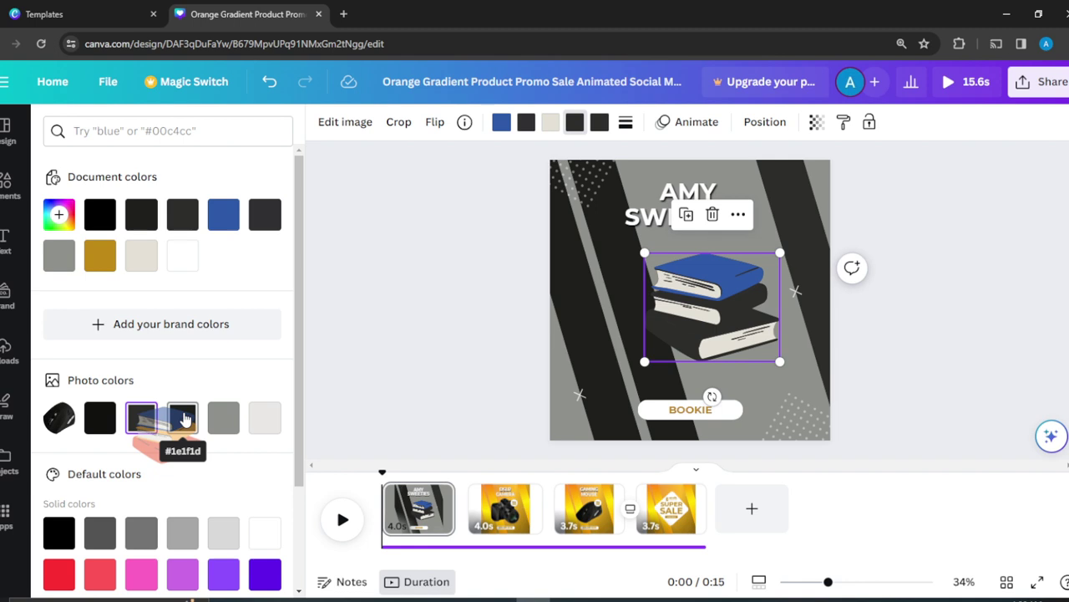
pyautogui.click(231, 421)
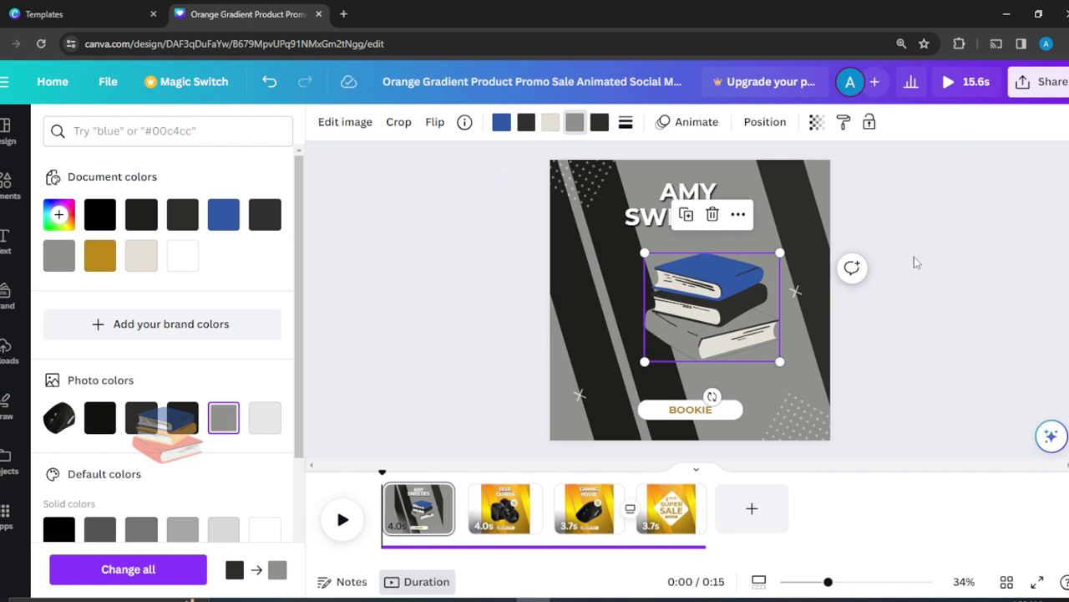
pyautogui.press('Escape')
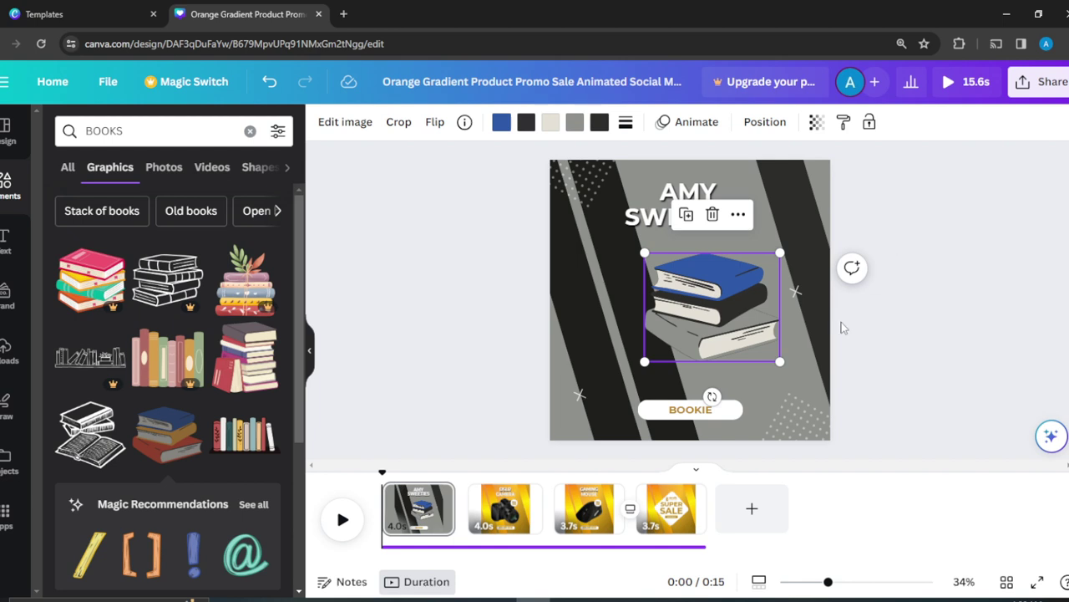
# Make the bottom book's grey pages white
pyautogui.click(575, 122)
pyautogui.click(177, 264)
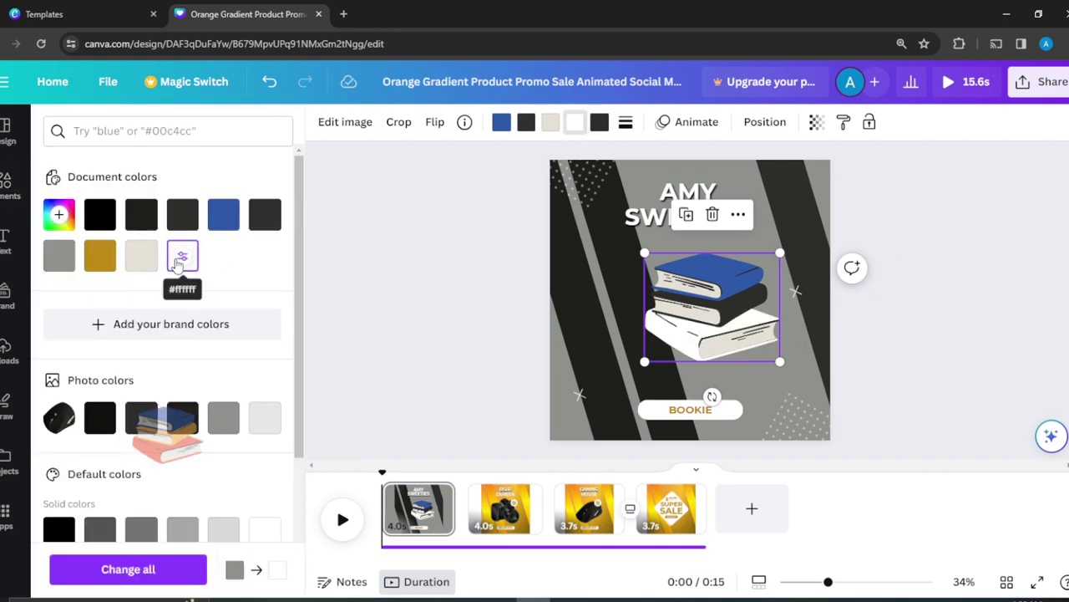
pyautogui.press('Escape')
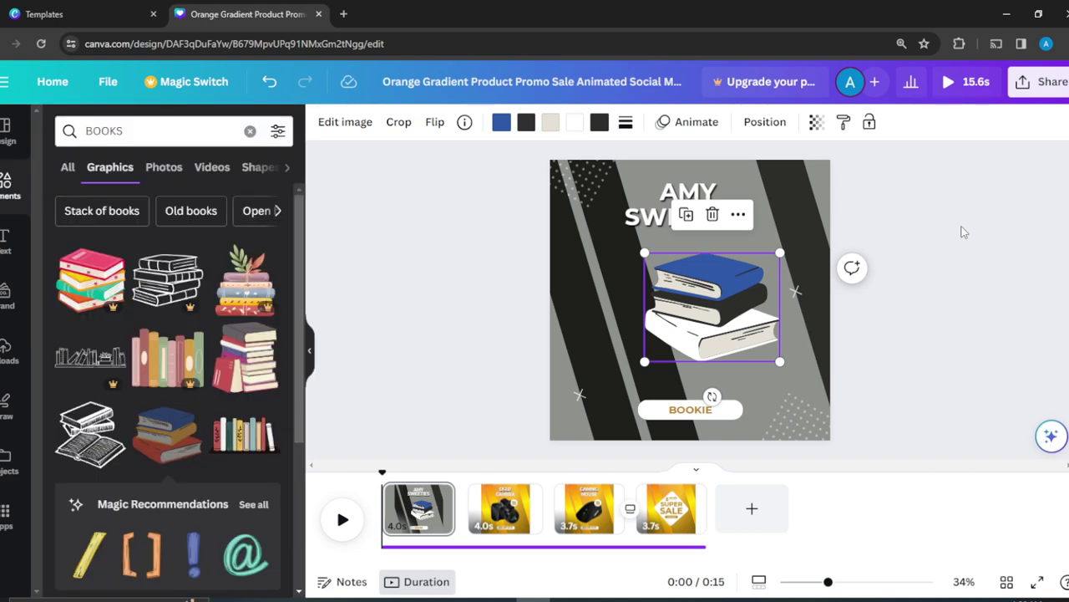
pyautogui.click(963, 232)
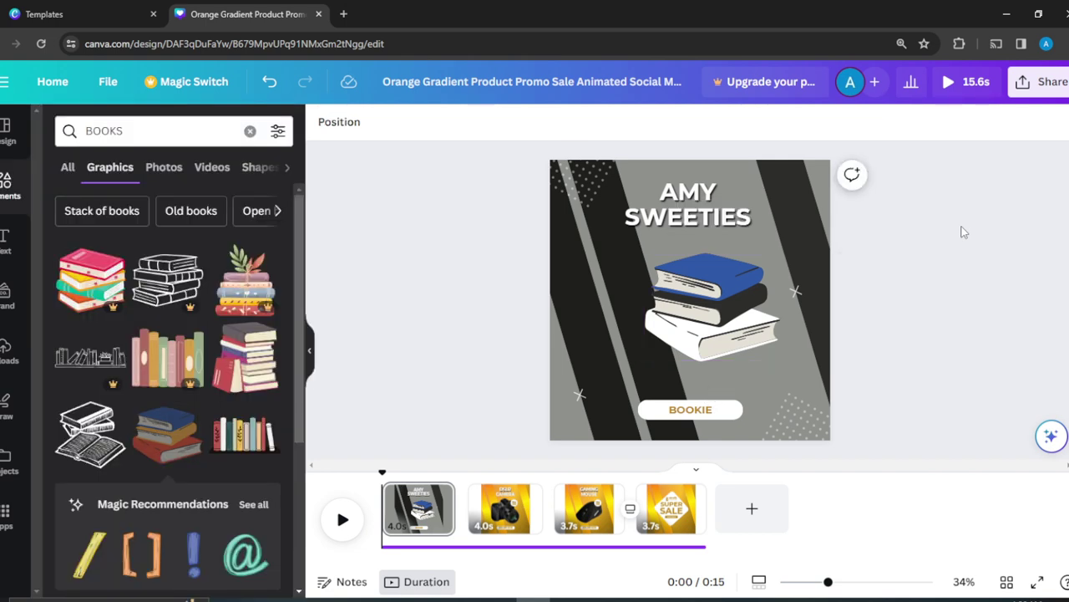
# Make the BOOKIE text dark #1e1f1d
pyautogui.click(693, 411)
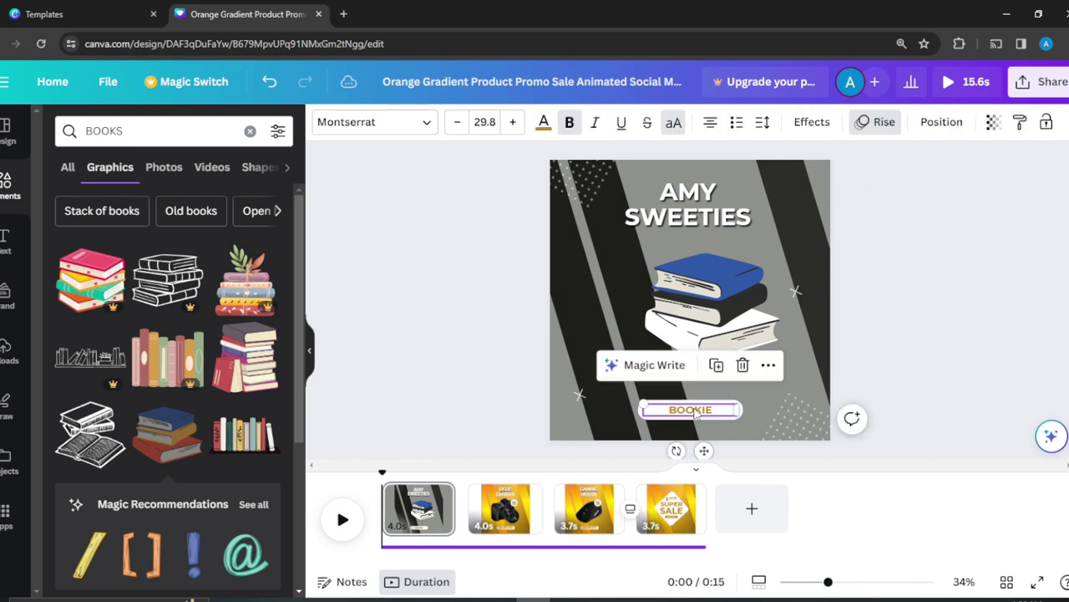
pyautogui.click(543, 125)
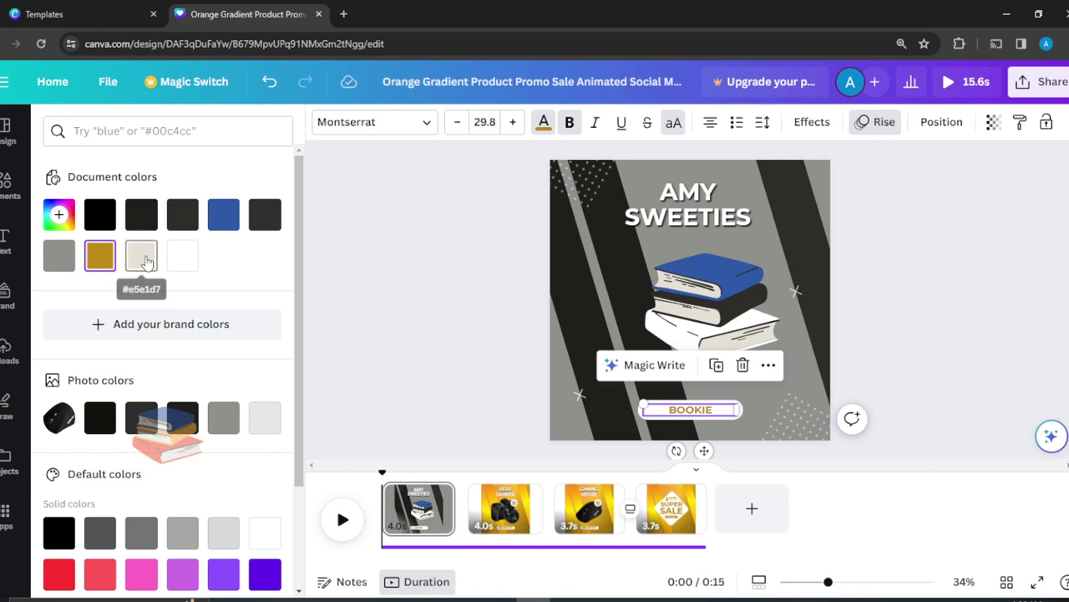
pyautogui.click(142, 214)
pyautogui.moveTo(920, 250); pyautogui.dragTo(866, 333)
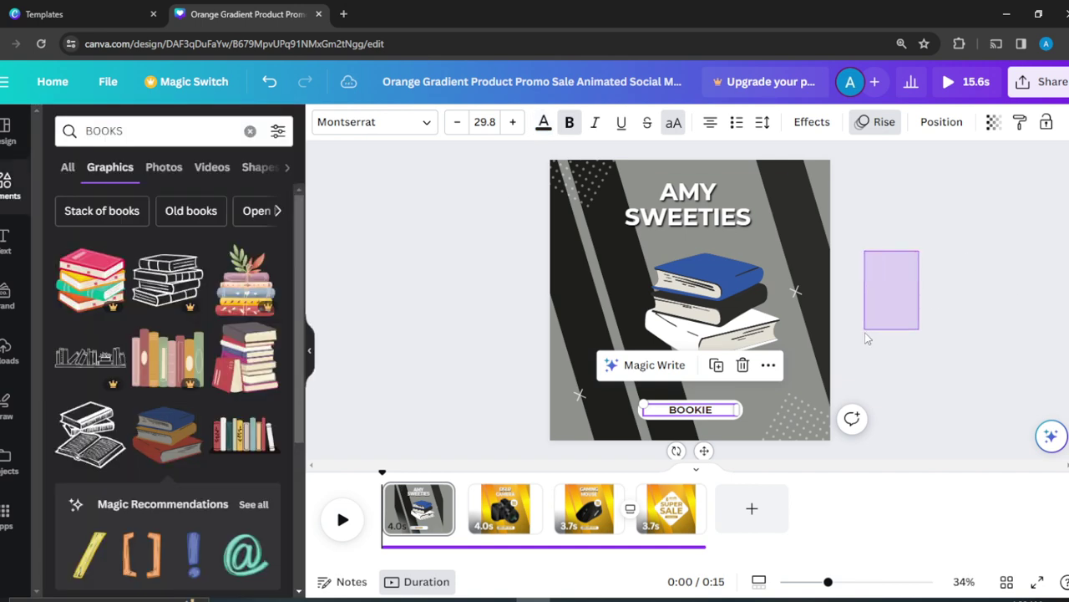
# Move the BOOKIE text and its white pill to the bottom-right corner
pyautogui.click(763, 392)
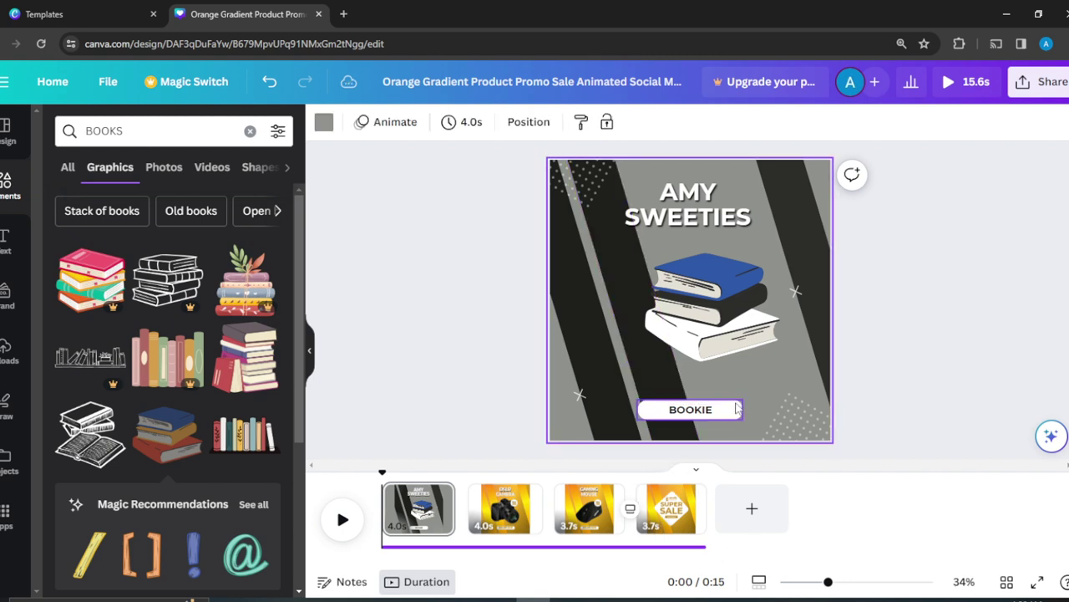
pyautogui.moveTo(656, 410); pyautogui.dragTo(762, 423)
pyautogui.click(672, 418)
pyautogui.click(864, 335)
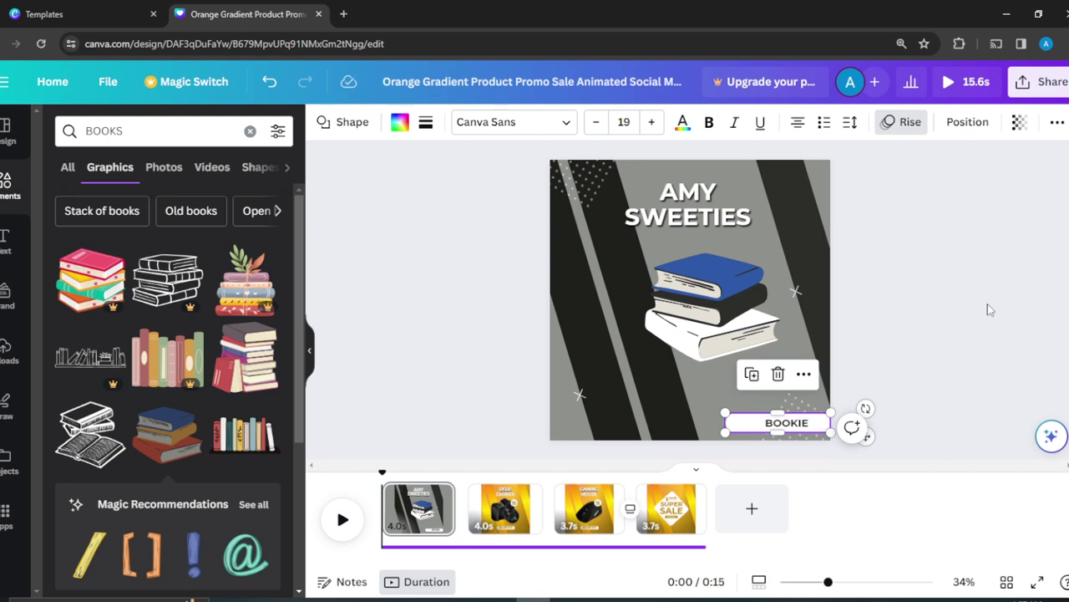
# Adjust the BOOKIE badge's width using its left-side and corner handles
pyautogui.click(988, 309)
pyautogui.click(780, 426)
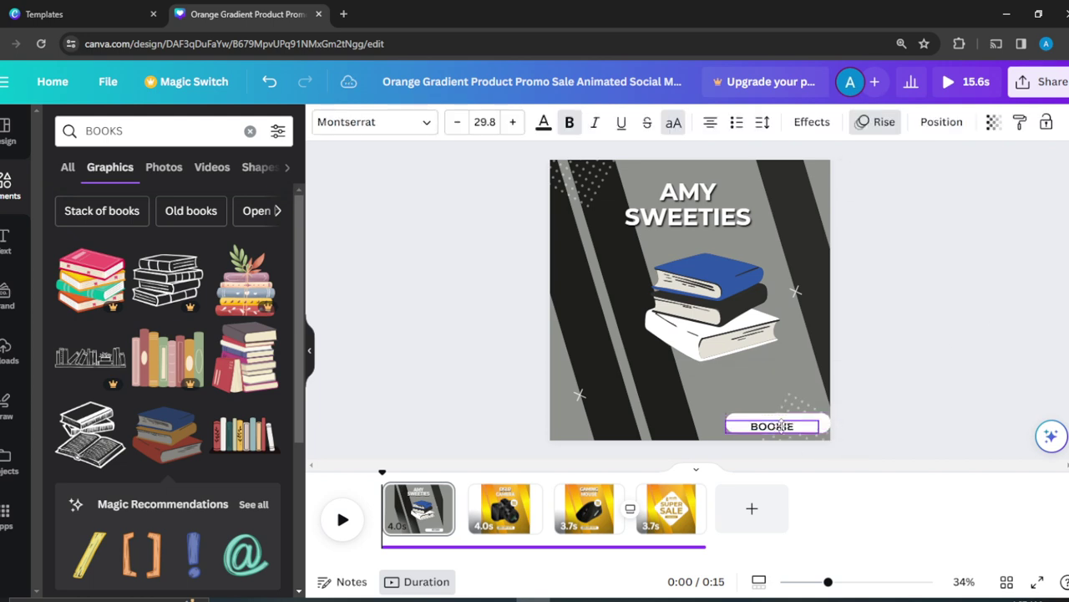
pyautogui.doubleClick(780, 427)
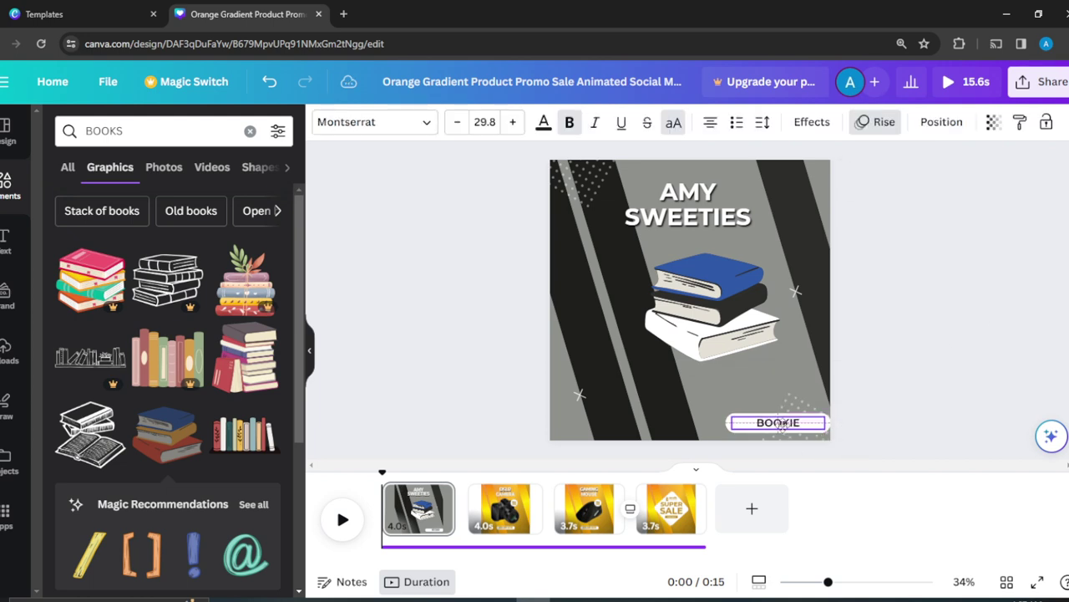
pyautogui.click(957, 278)
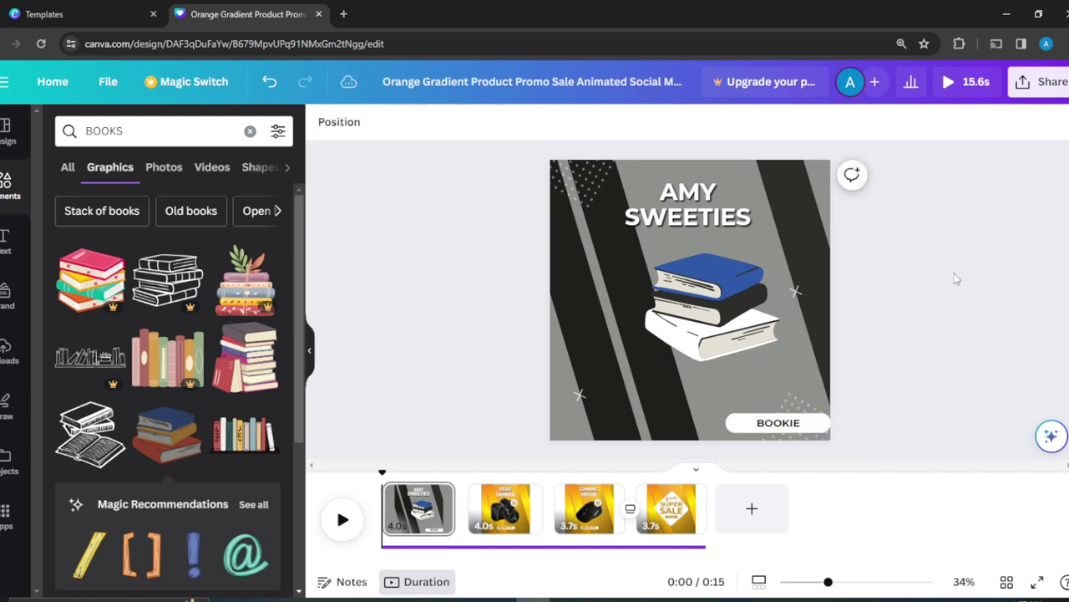
pyautogui.click(729, 428)
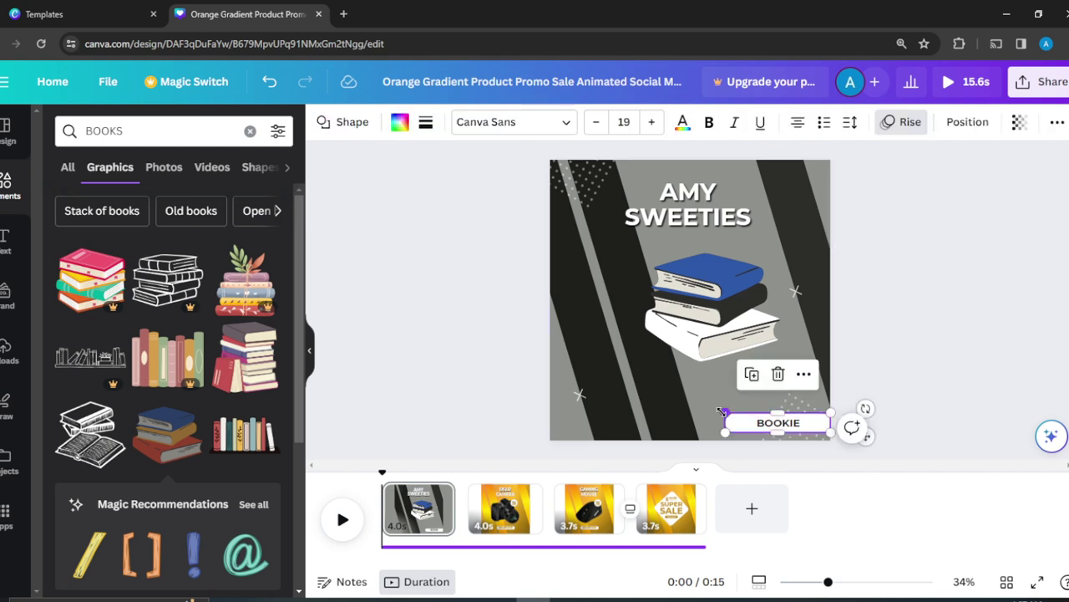
pyautogui.moveTo(723, 411); pyautogui.dragTo(742, 411)
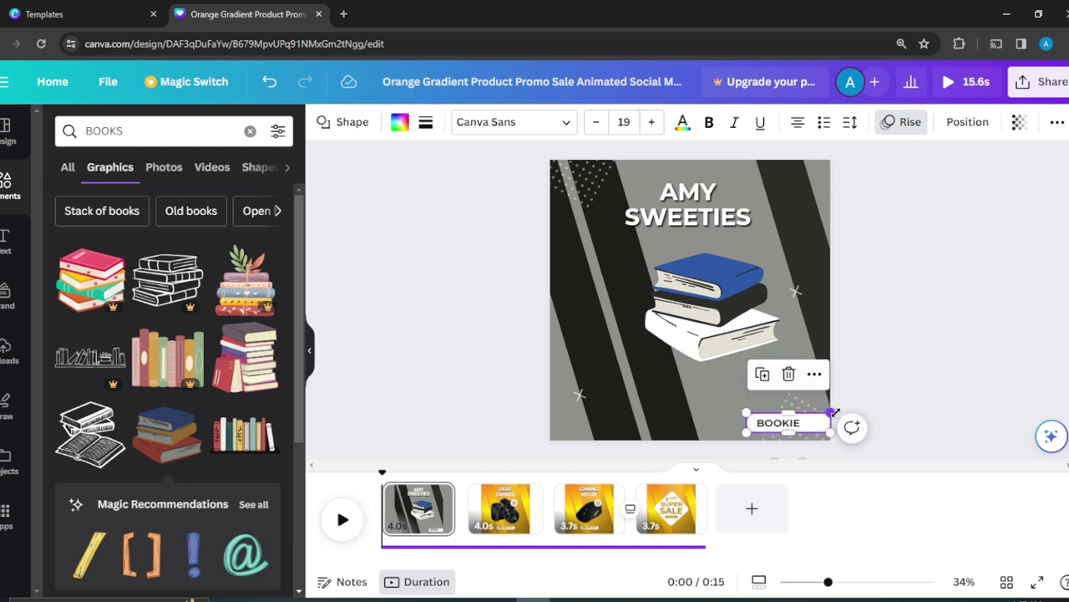
pyautogui.moveTo(830, 413); pyautogui.dragTo(820, 413)
pyautogui.click(966, 292)
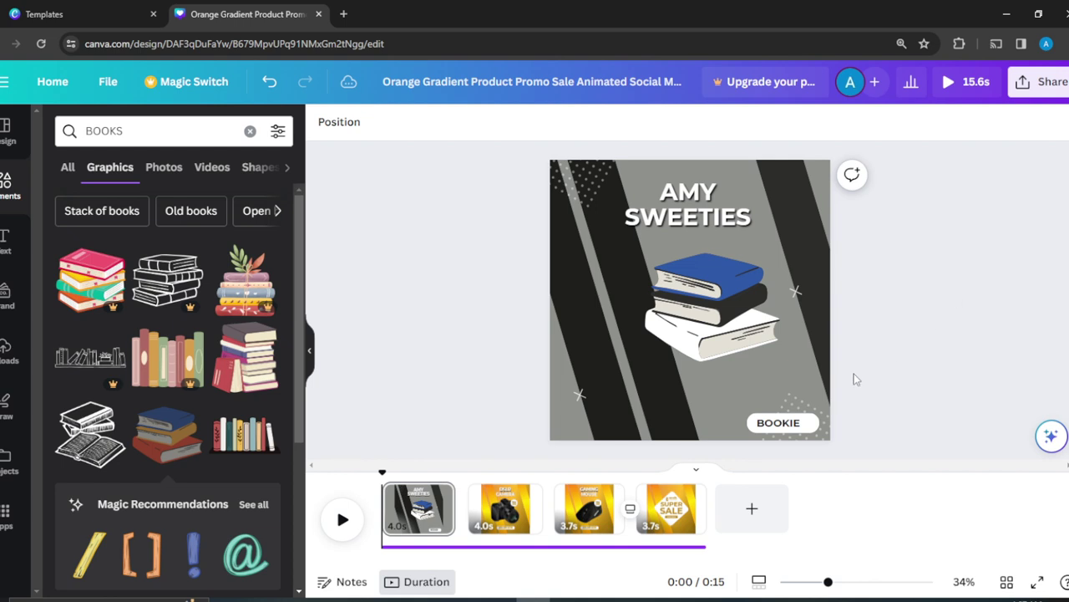
# Resize the BOOKIE badge to 279 wide and nudge its pill slightly right and up
pyautogui.click(790, 424)
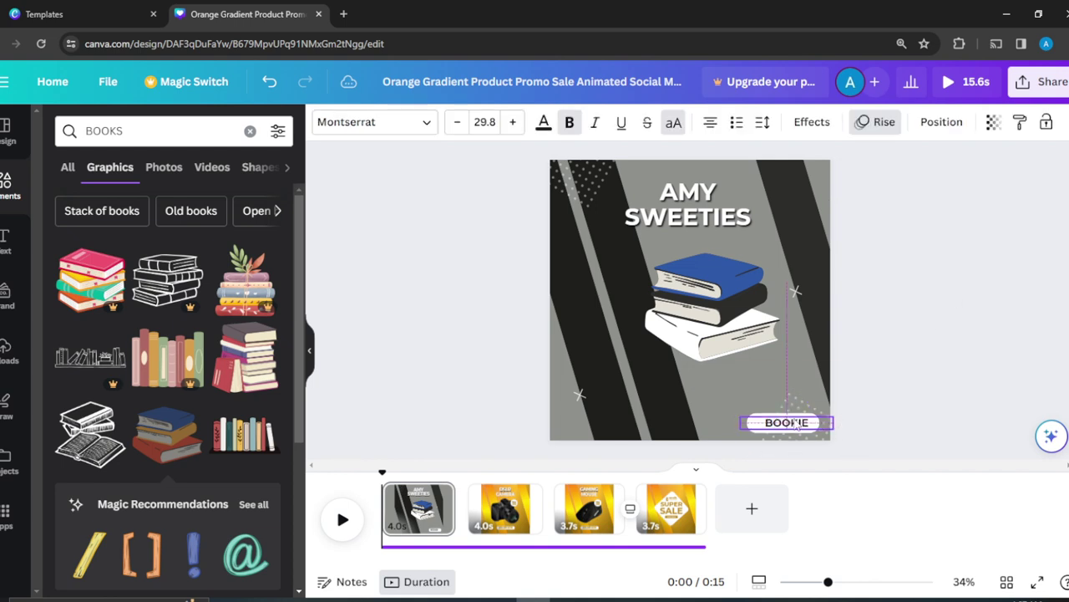
pyautogui.click(941, 267)
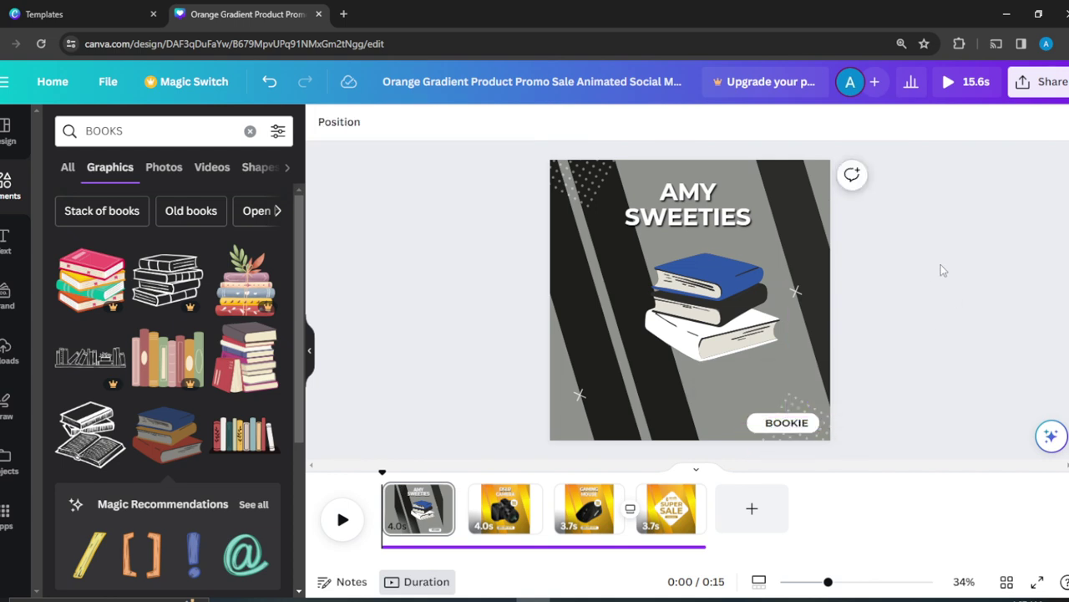
pyautogui.click(761, 420)
pyautogui.moveTo(783, 412); pyautogui.dragTo(782, 415)
pyautogui.click(1010, 274)
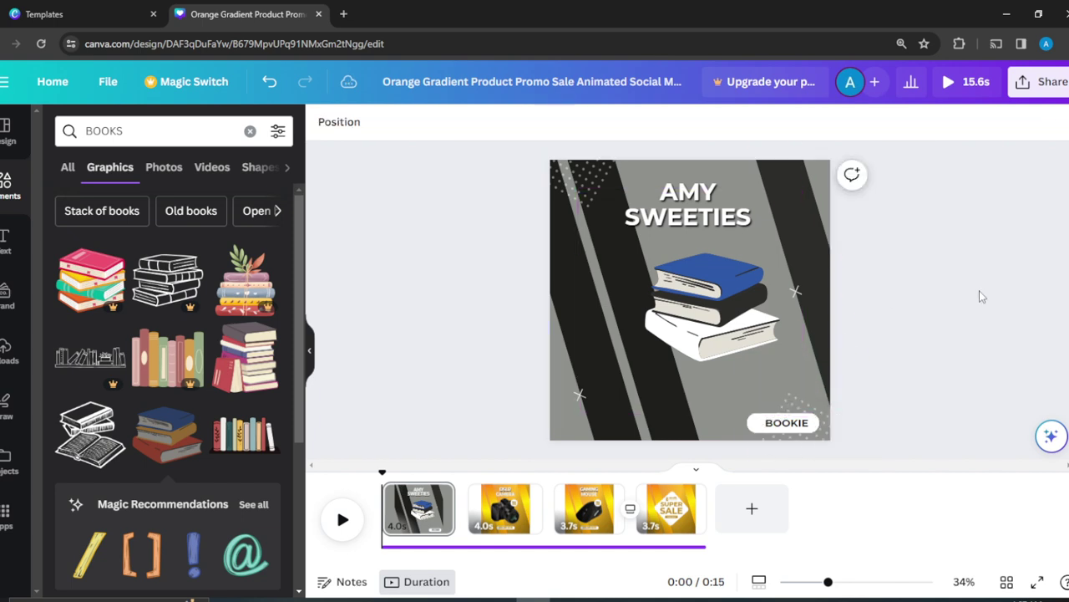
pyautogui.click(753, 415)
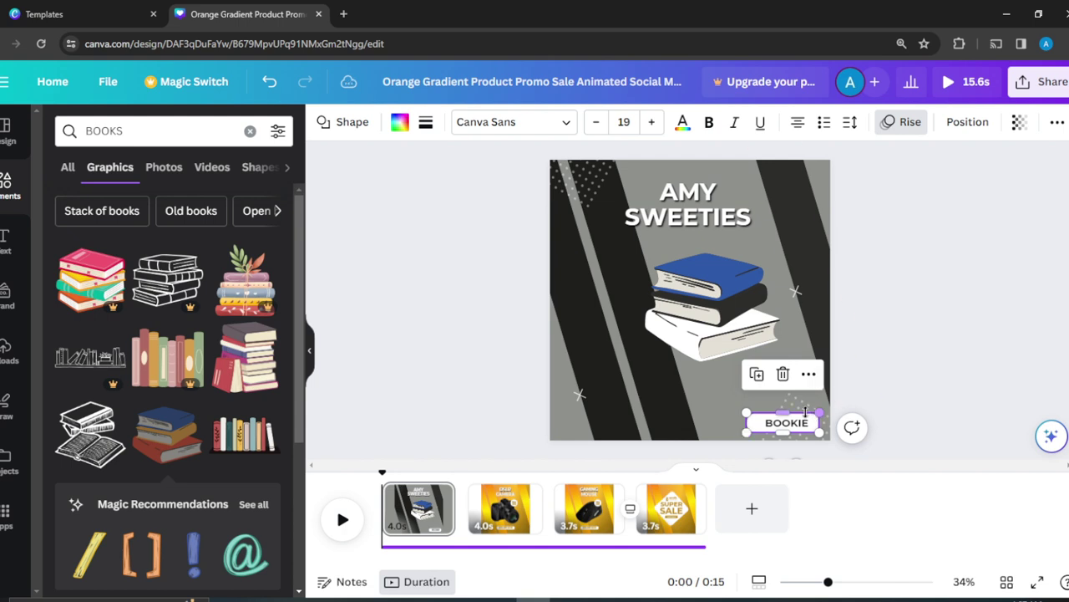
pyautogui.moveTo(767, 427); pyautogui.dragTo(770, 420)
pyautogui.click(943, 309)
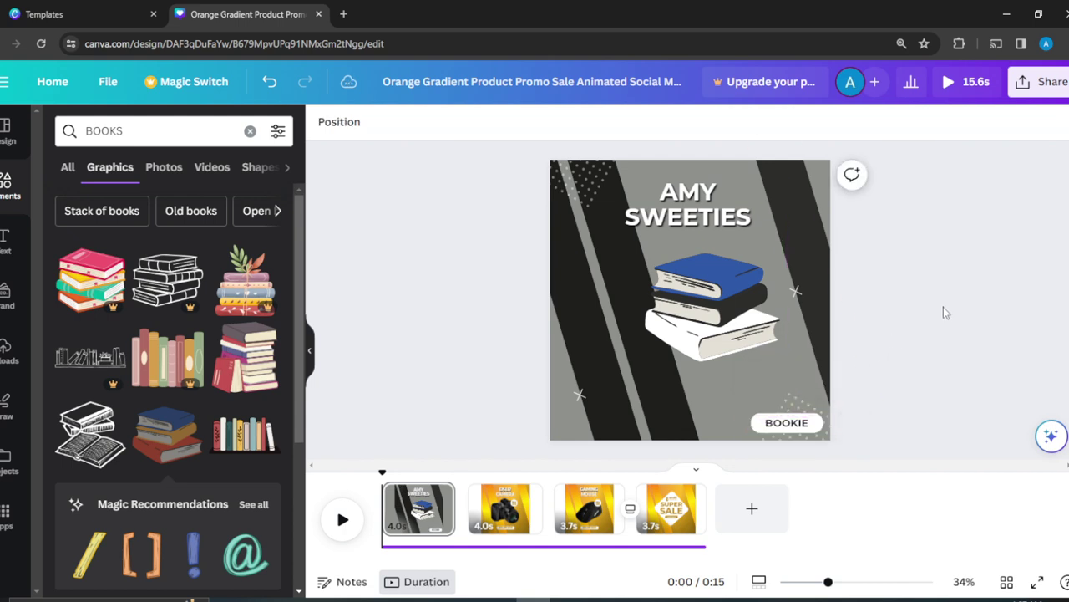
# Move the dotted decoration from the top left to just left of the book stack
pyautogui.click(797, 289)
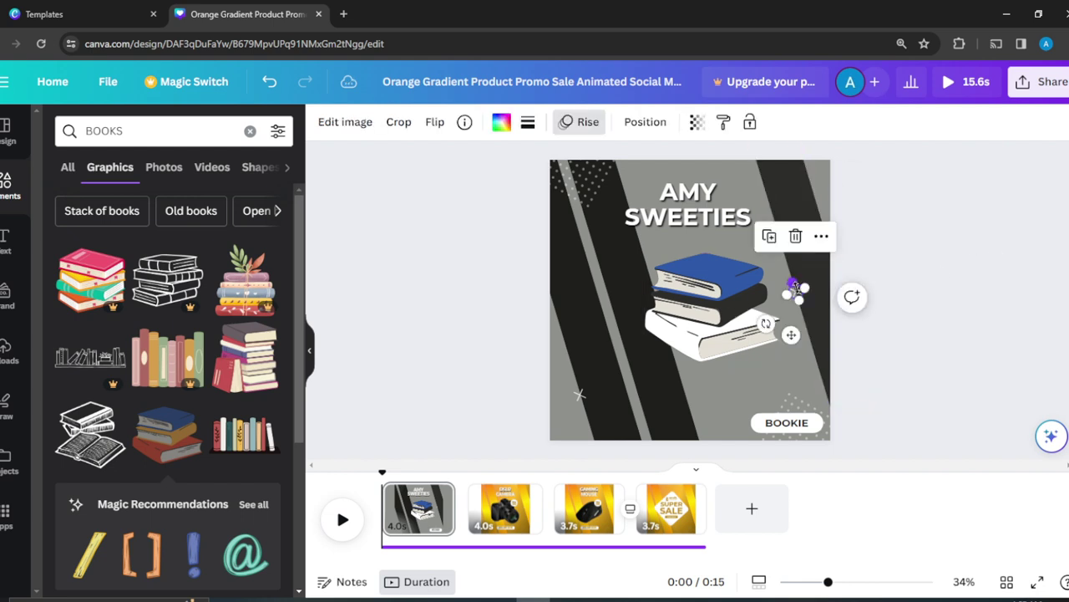
pyautogui.click(1065, 211)
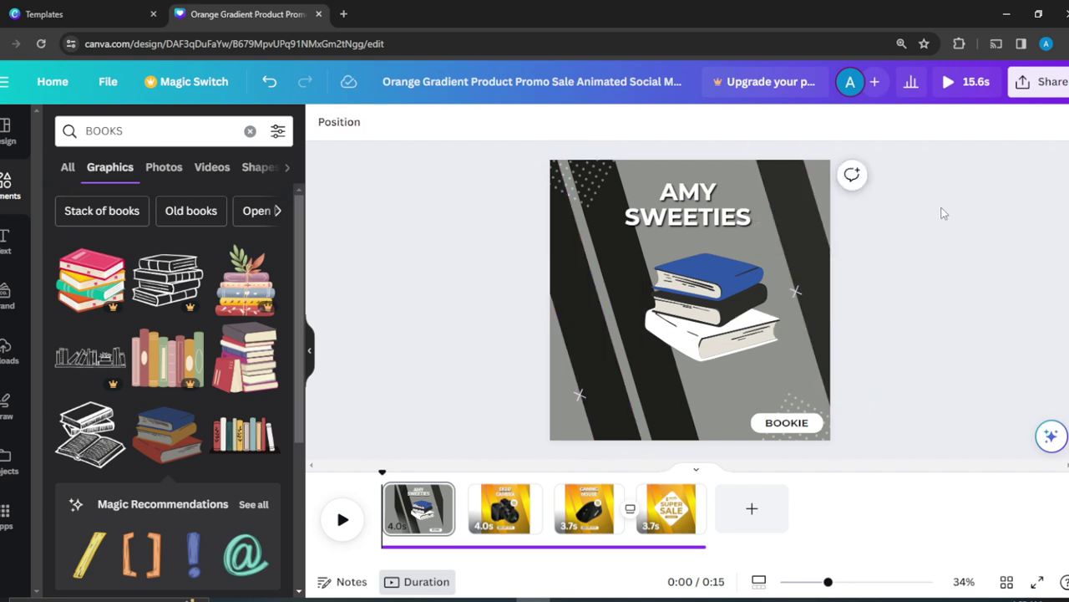
pyautogui.click(587, 199)
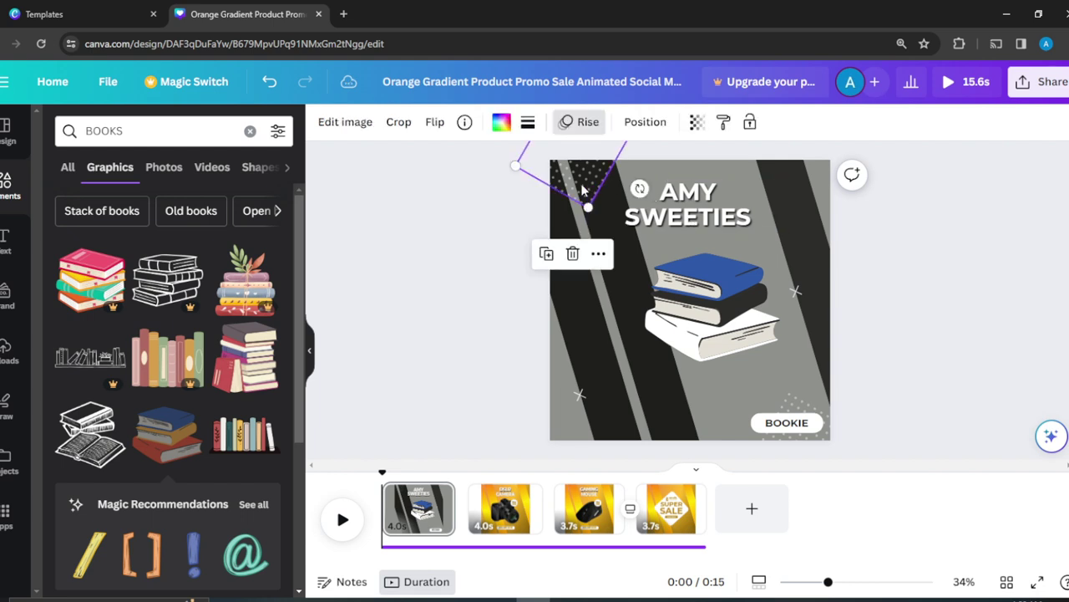
pyautogui.moveTo(587, 199); pyautogui.dragTo(725, 311)
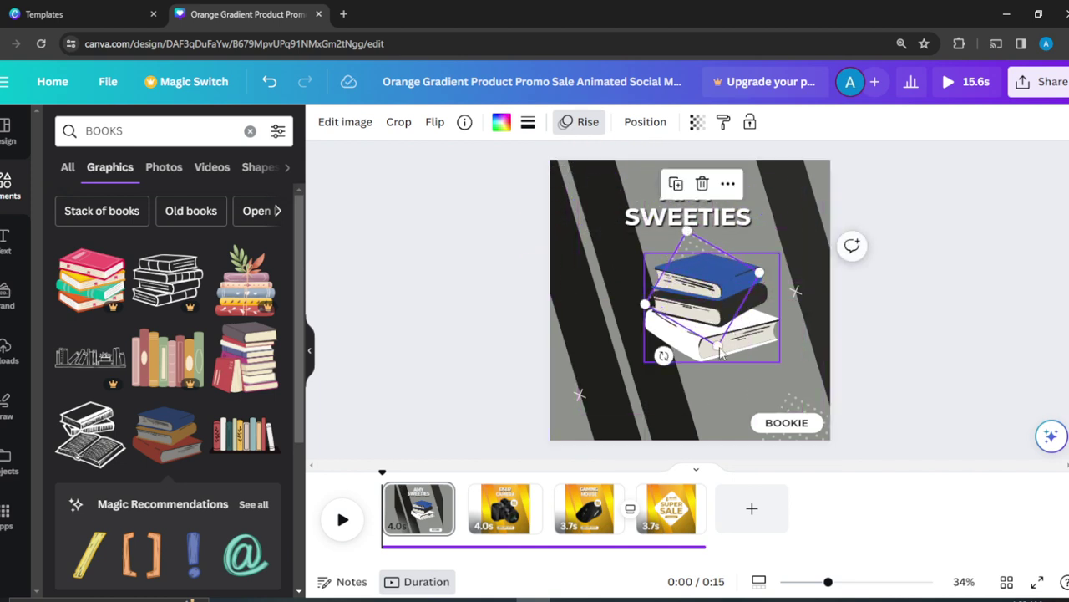
pyautogui.moveTo(710, 248); pyautogui.dragTo(601, 247)
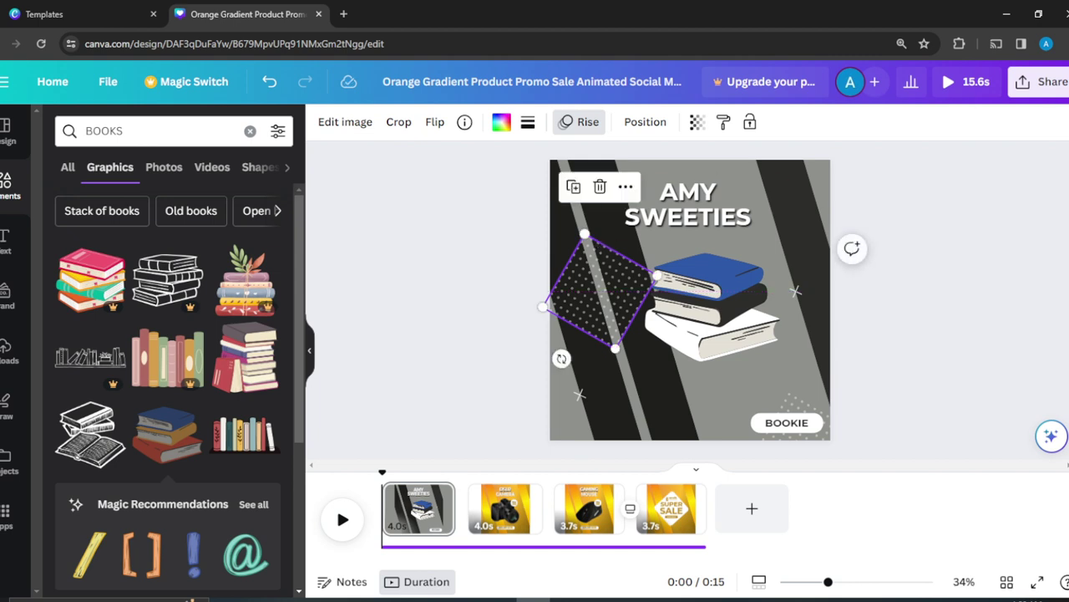
pyautogui.click(915, 226)
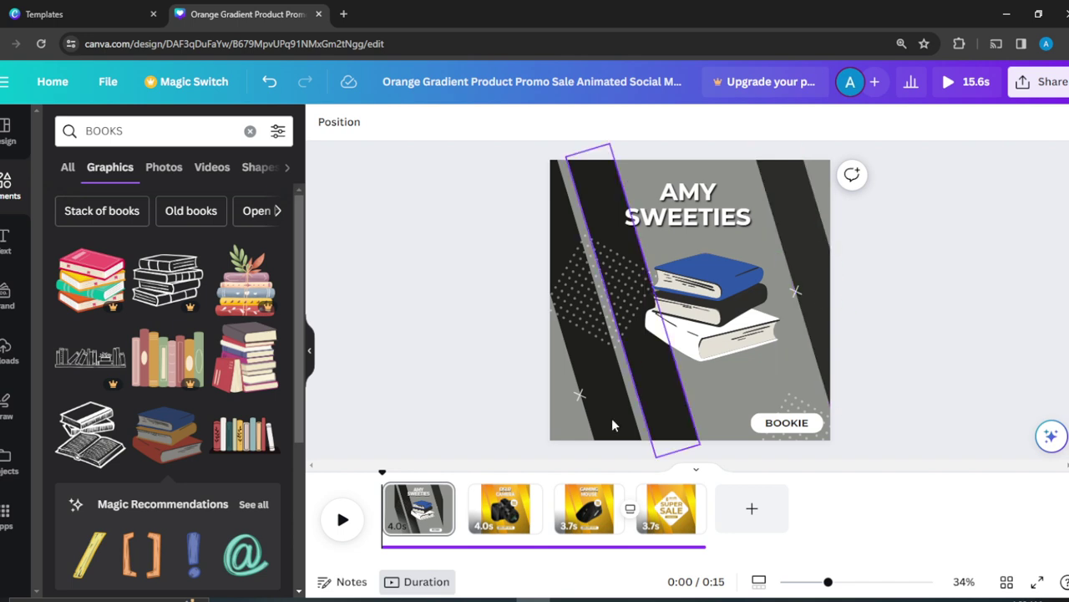
# Delete the lower-left sparkle and the sparkle beside the book stack
pyautogui.click(581, 398)
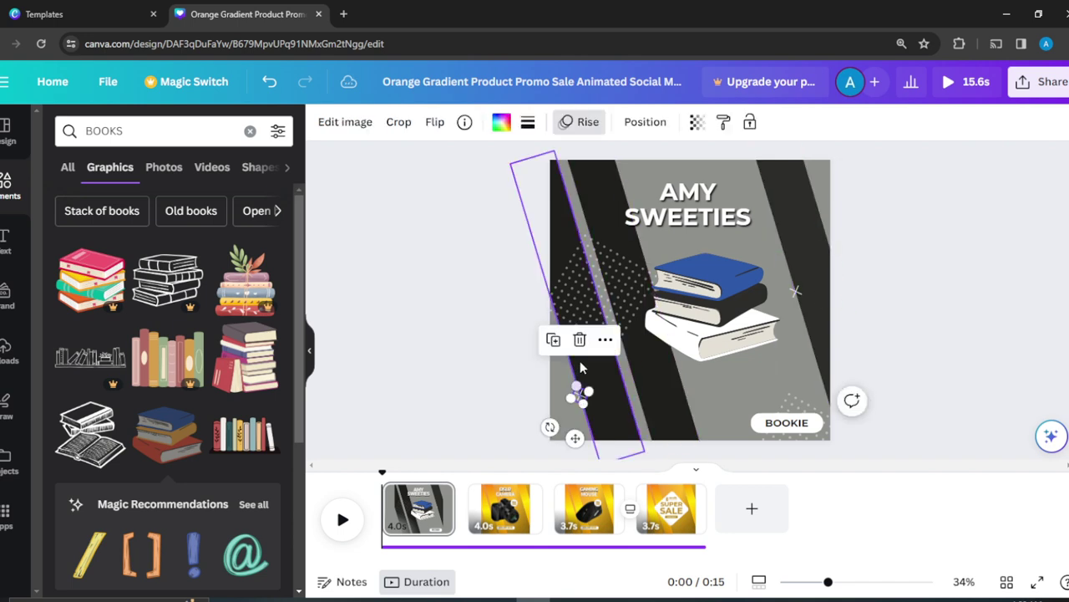
pyautogui.click(577, 341)
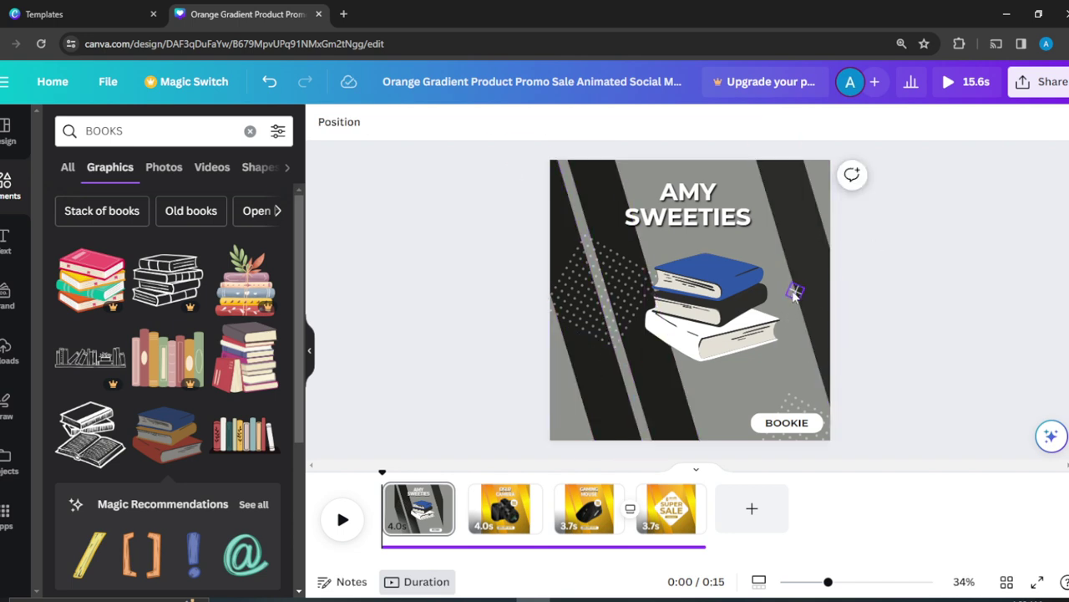
pyautogui.click(799, 294)
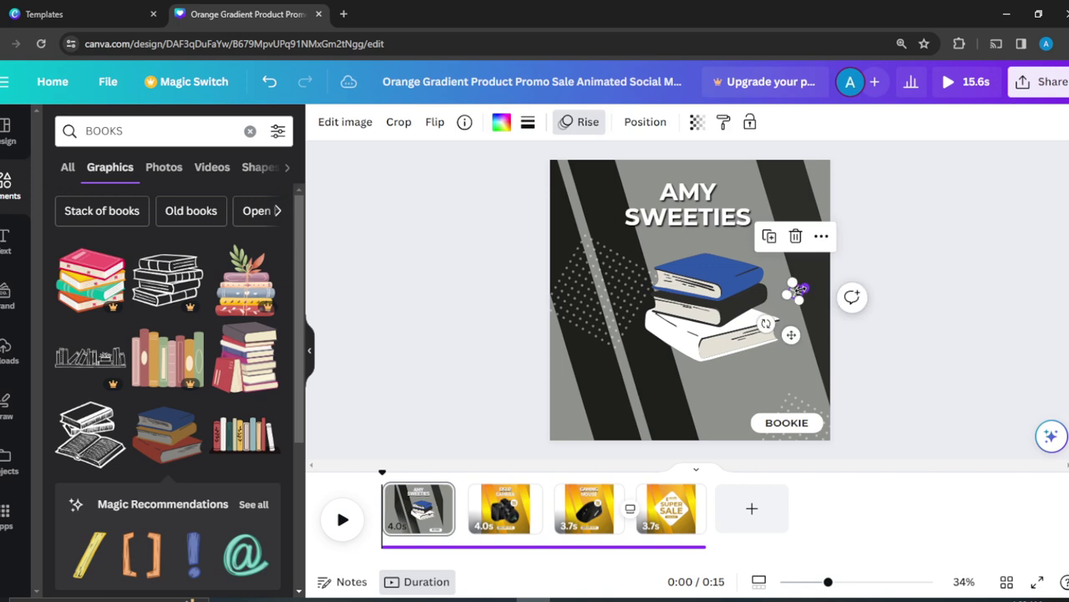
pyautogui.click(795, 236)
# Shrink the dotted pattern to 268 by 270 and shift it up and right
pyautogui.click(623, 286)
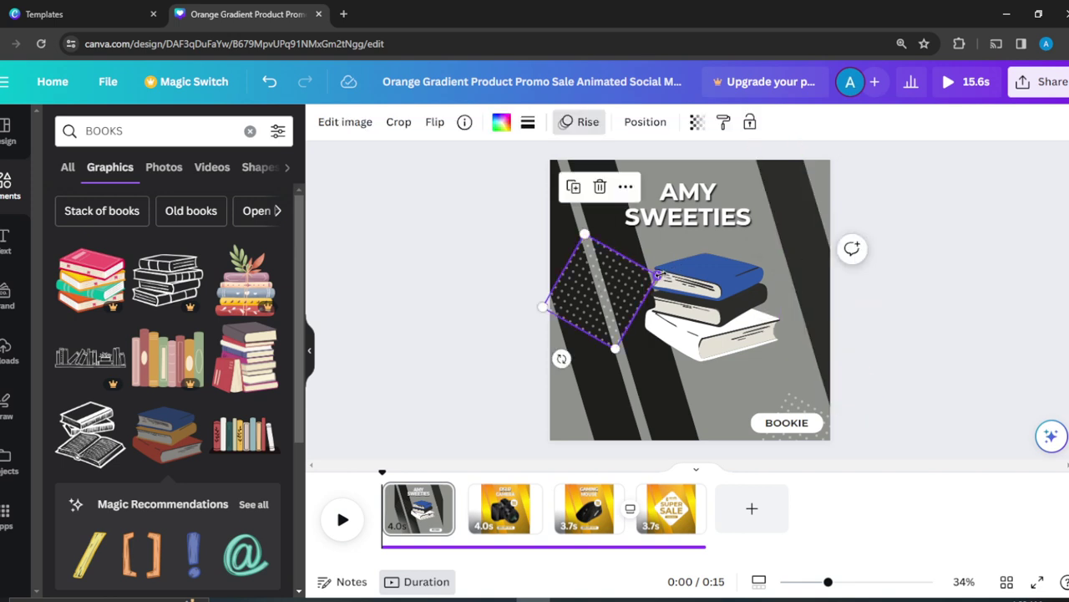
pyautogui.moveTo(642, 284); pyautogui.dragTo(637, 280)
pyautogui.moveTo(584, 302); pyautogui.dragTo(598, 287)
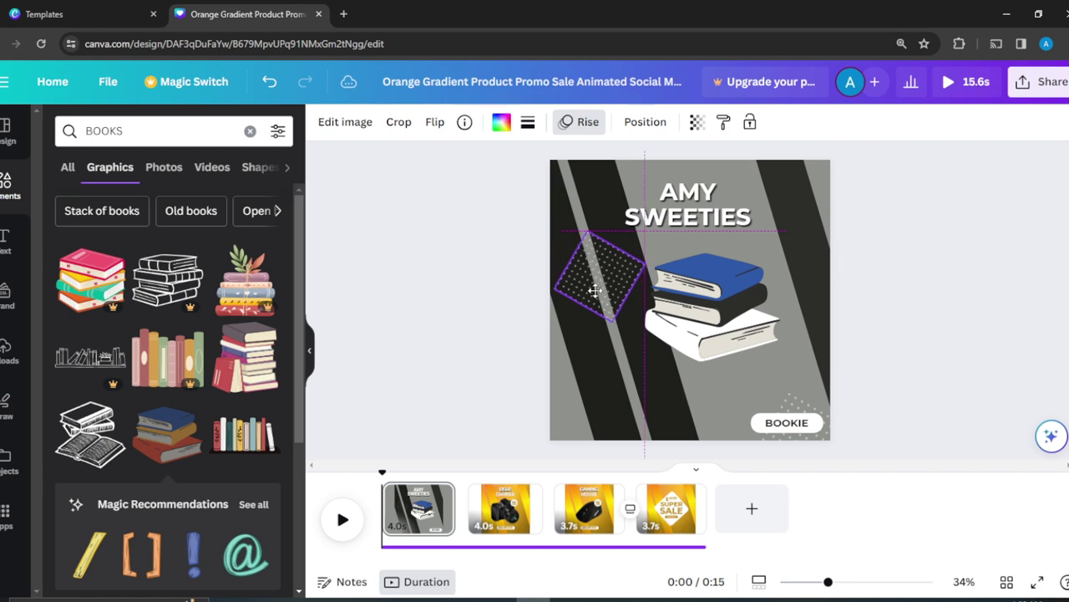
pyautogui.click(964, 198)
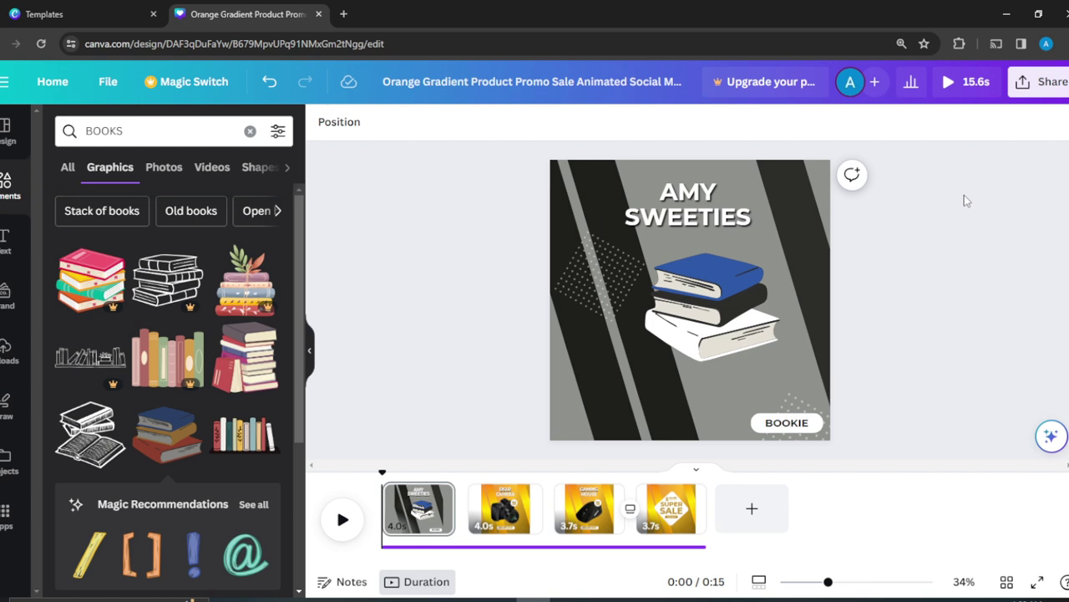
pyautogui.click(343, 521)
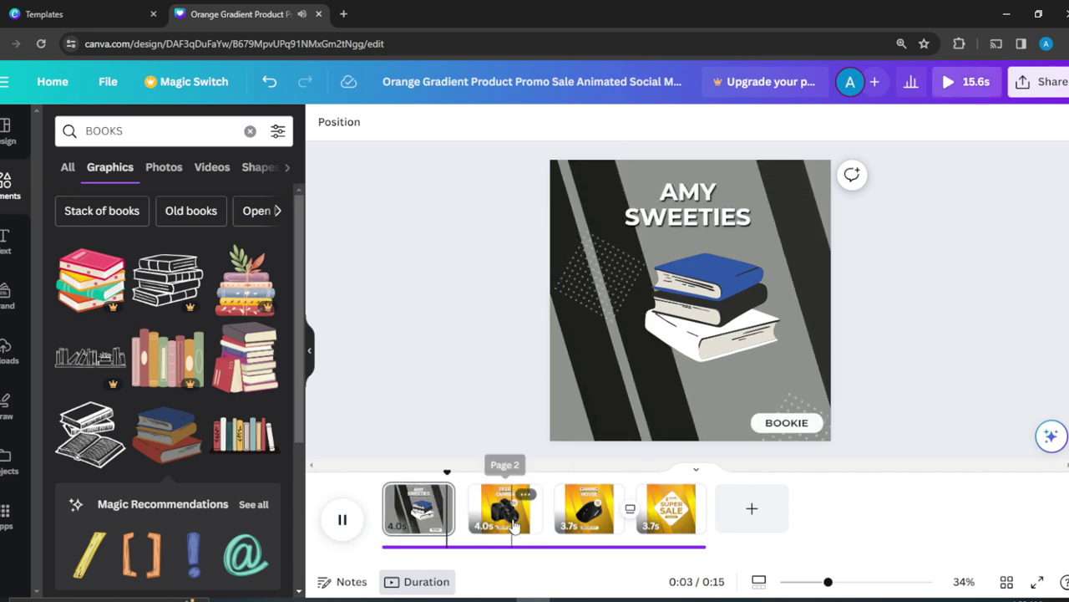
pyautogui.click(502, 495)
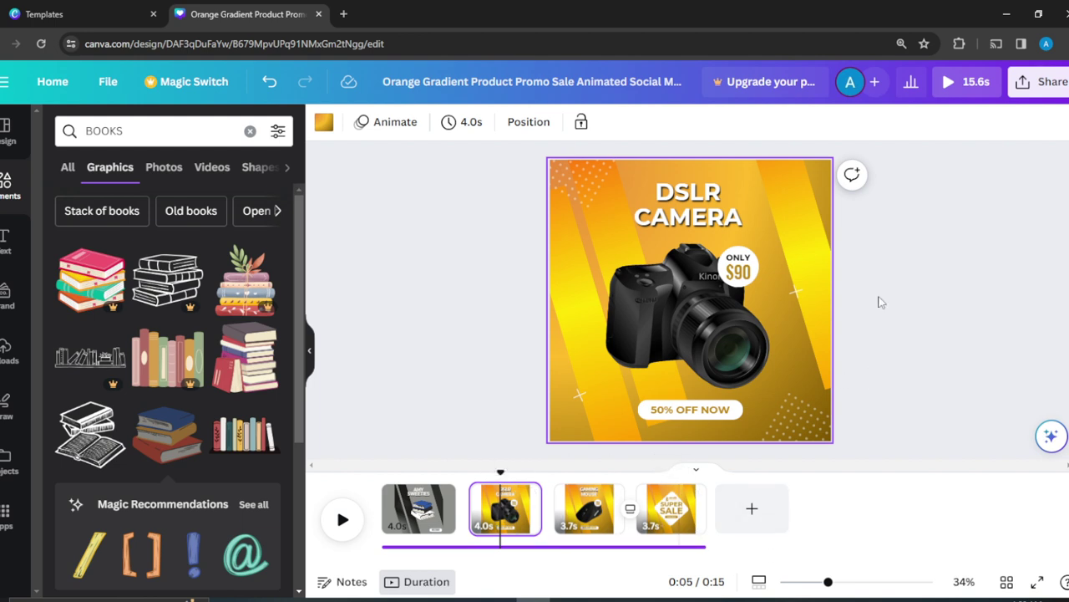
pyautogui.click(761, 174)
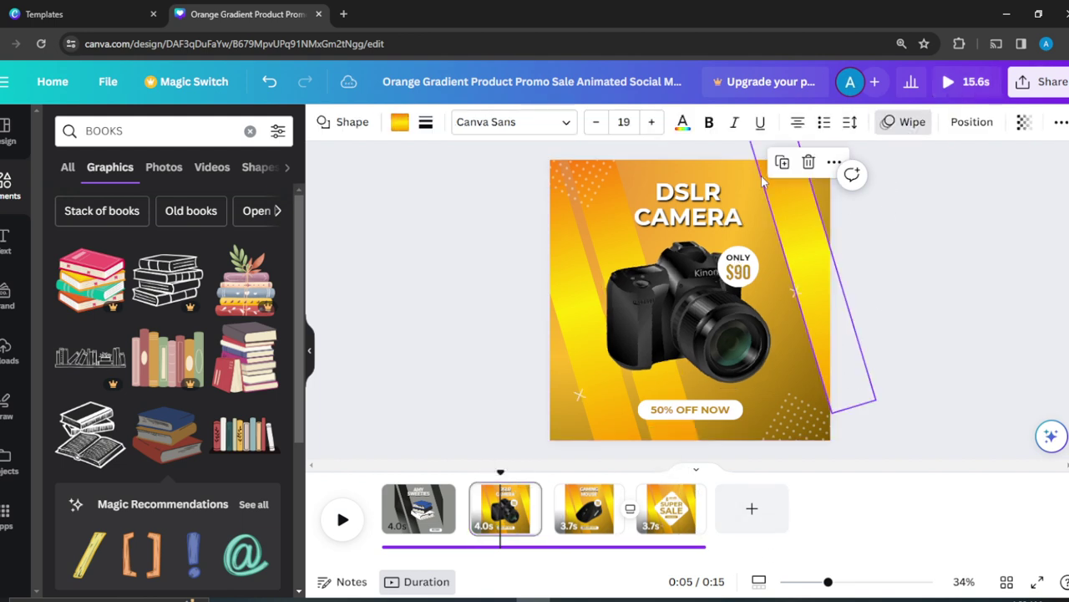
pyautogui.click(684, 164)
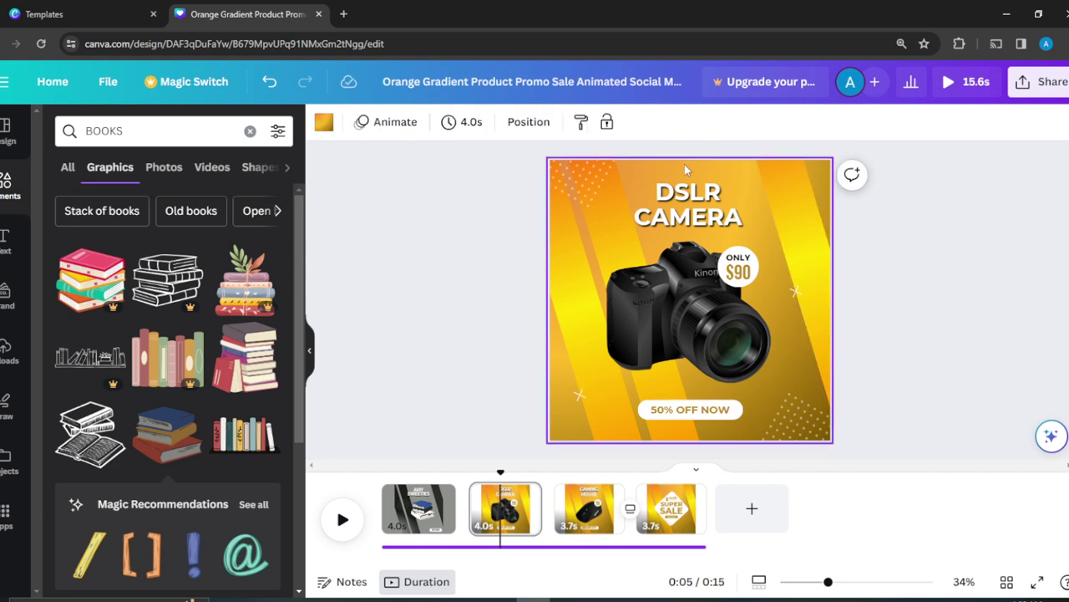
pyautogui.moveTo(684, 164); pyautogui.dragTo(675, 226)
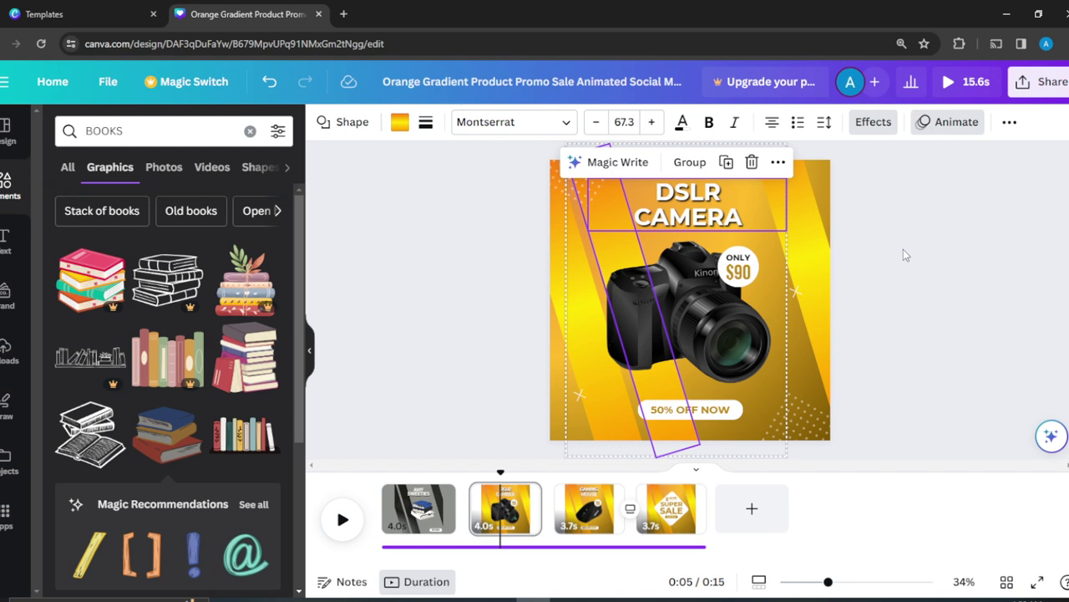
pyautogui.click(409, 518)
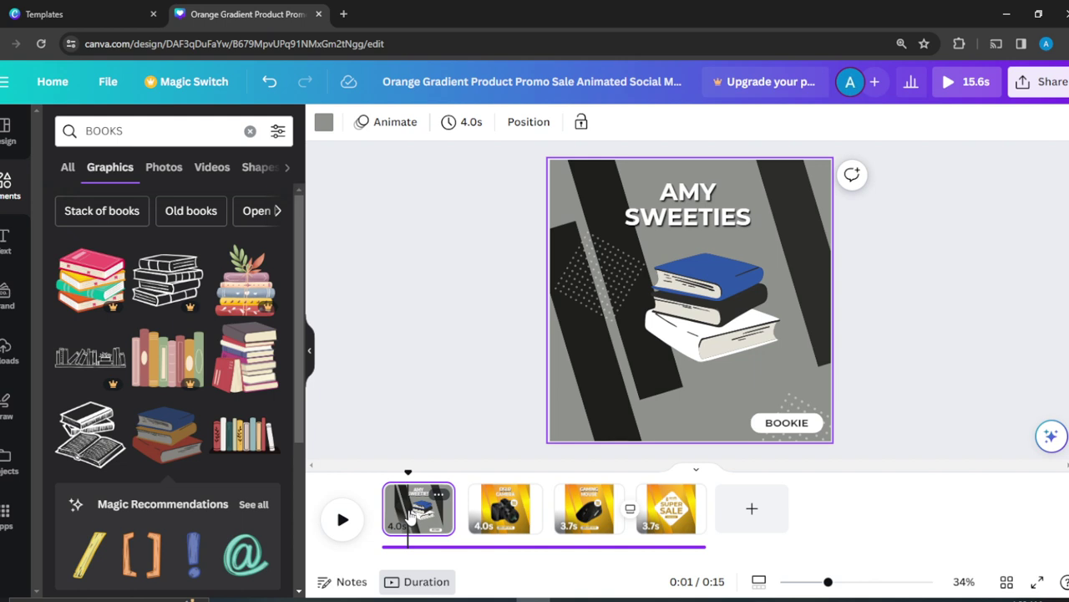
pyautogui.click(1054, 84)
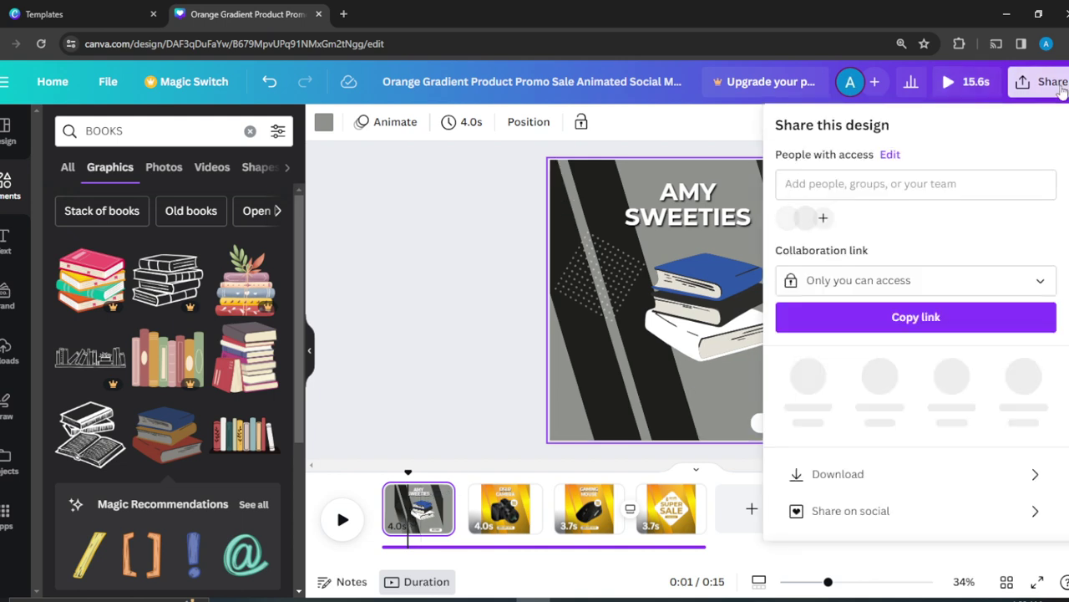
pyautogui.click(473, 383)
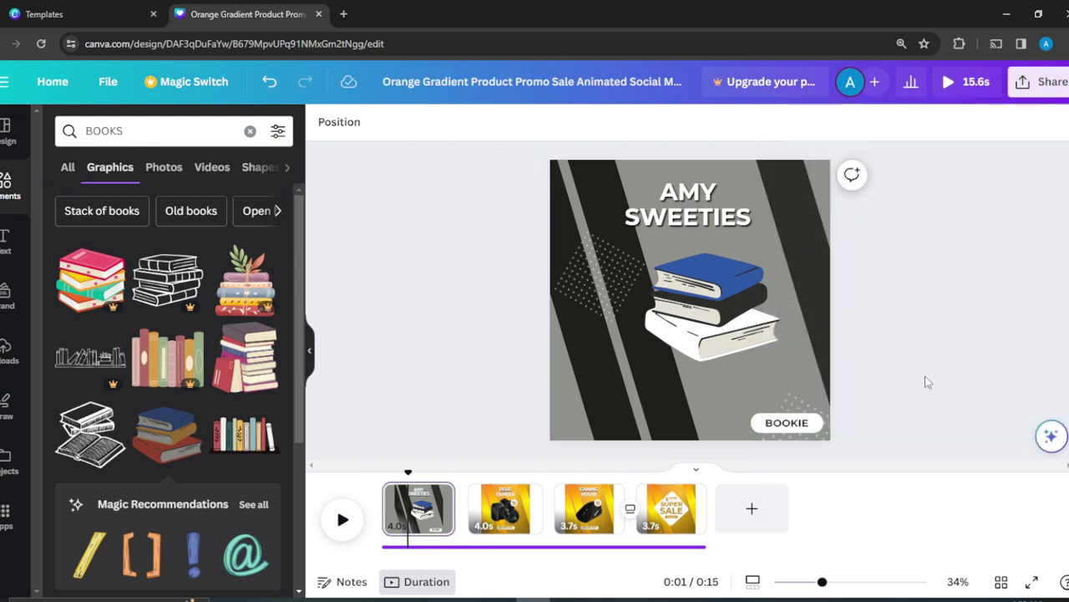